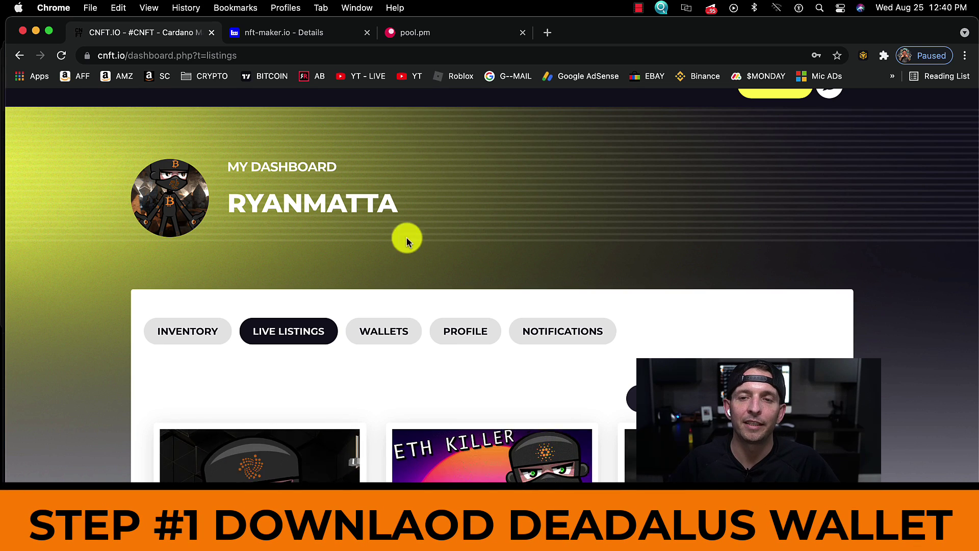
- Check the Daedalus wallet summary (208.318676 ADA, 8 tokens), then hide it and return to Chrome
{"action": "left_click", "coordinate": [767, 528]}
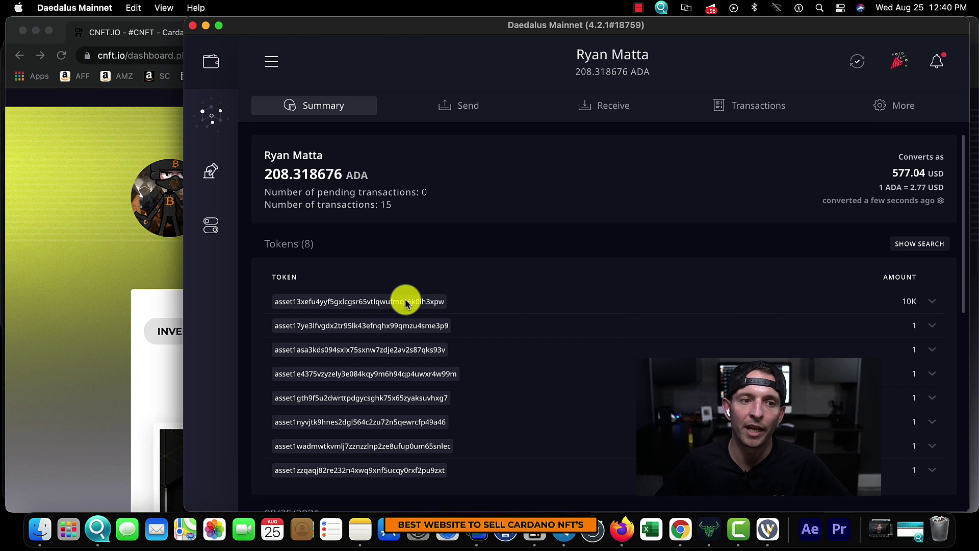
{"action": "key", "text": "super+Tab"}
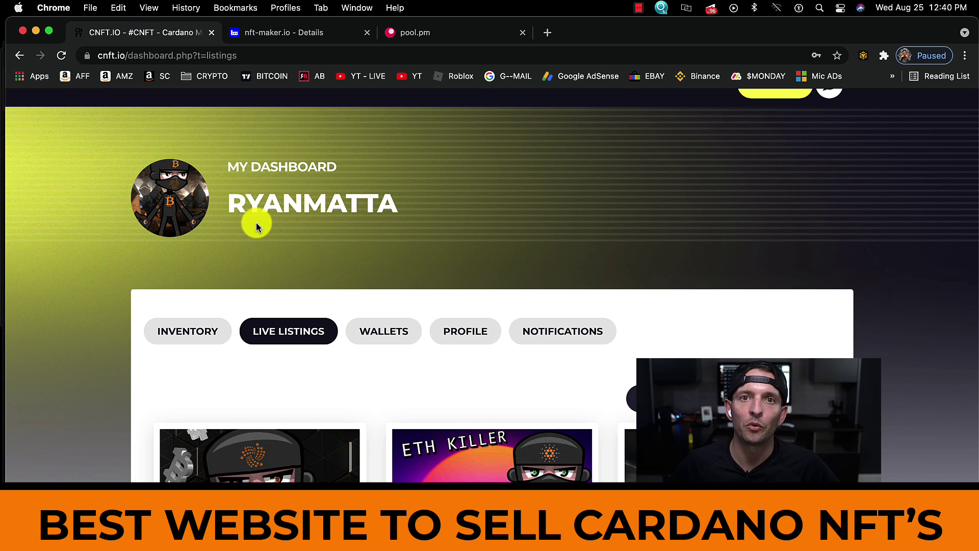
- Move from the NFT-Maker details page to the pool.pm explorer tab
{"action": "left_click", "coordinate": [296, 34]}
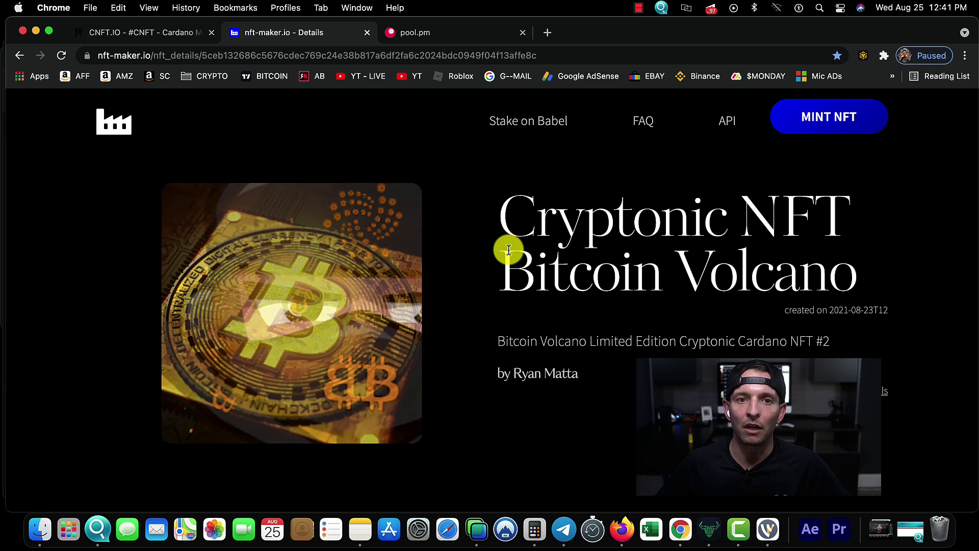
{"action": "left_click", "coordinate": [437, 35]}
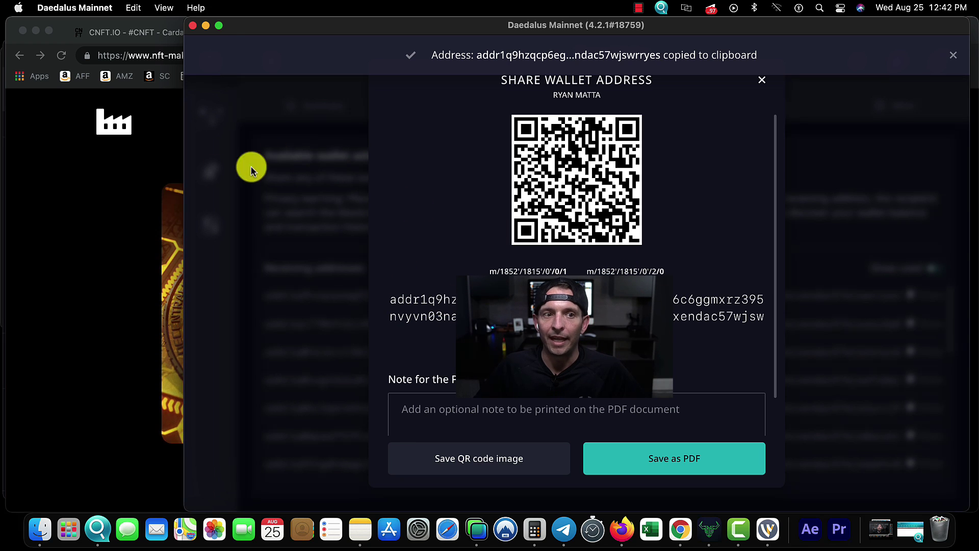
- Paste the copied wallet address into pool.pm's search to see its 208 ADA and 8 tokens
{"action": "key", "text": "super+Tab"}
{"action": "left_click", "coordinate": [445, 32]}
{"action": "left_click", "coordinate": [409, 243]}
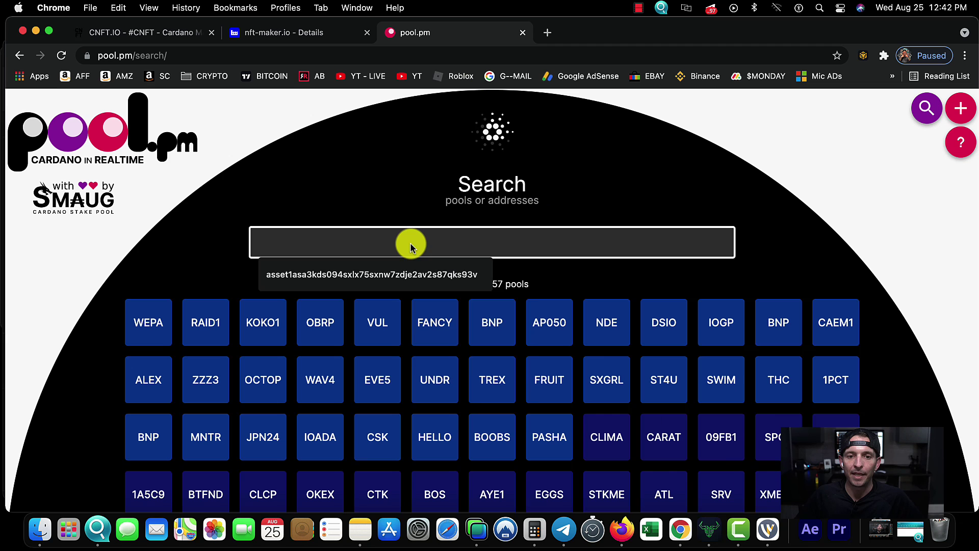
{"action": "right_click", "coordinate": [410, 242]}
{"action": "left_click", "coordinate": [443, 337]}
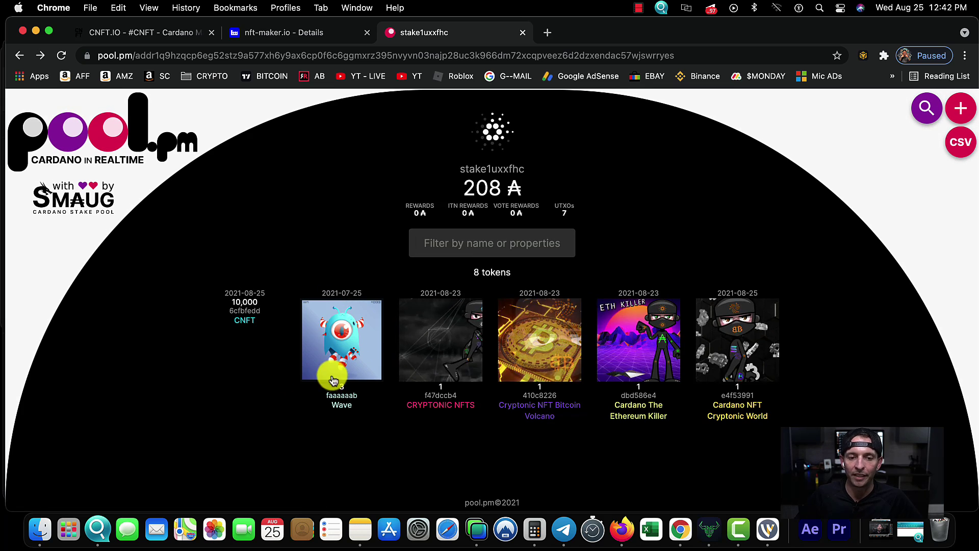
{"action": "scroll", "coordinate": [518, 455], "scroll_direction": "down", "scroll_amount": 1}
- Start a new NFT mint from the NFT-Maker.io page
{"action": "key", "text": "ctrl+shift+Tab"}
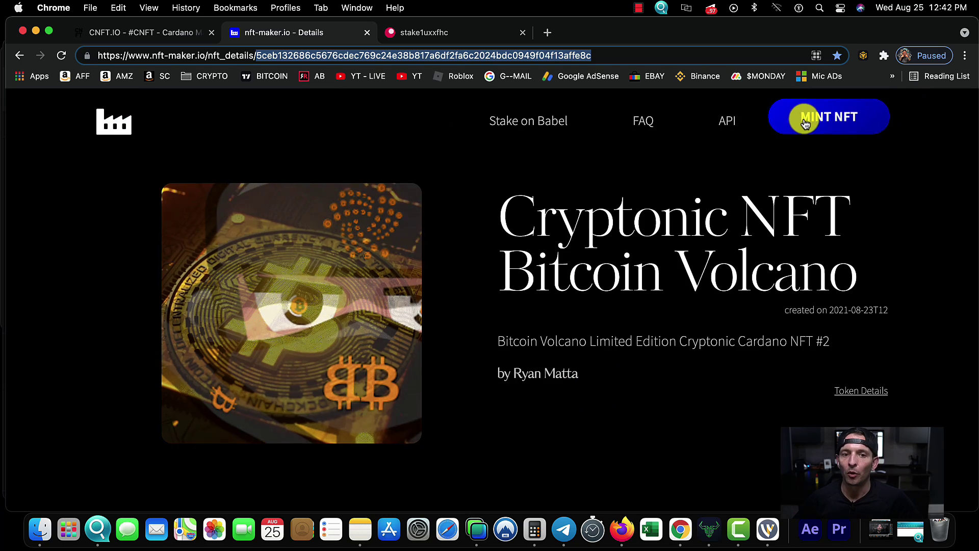
{"action": "left_click", "coordinate": [829, 124]}
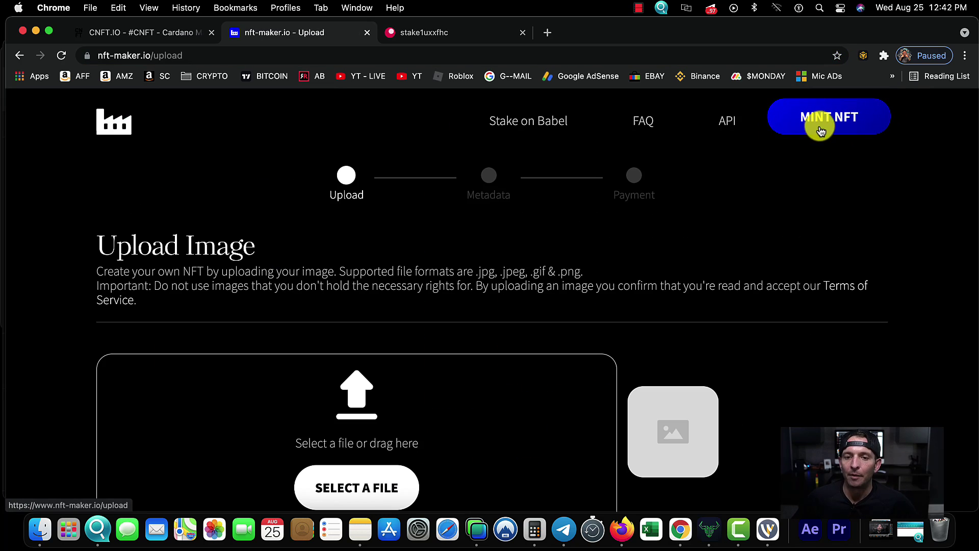
{"action": "scroll", "coordinate": [837, 275], "scroll_direction": "down", "scroll_amount": 10}
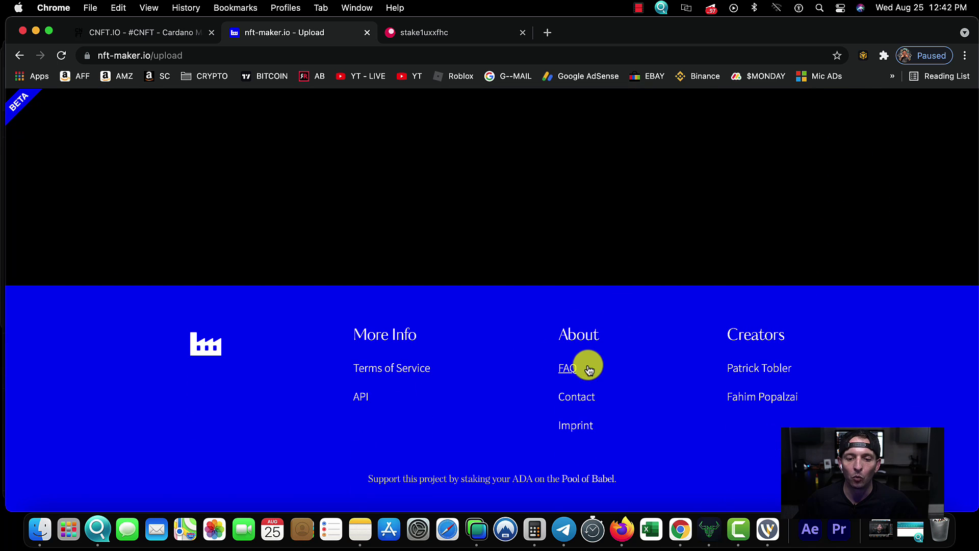
{"action": "scroll", "coordinate": [613, 369], "scroll_direction": "up", "scroll_amount": 15}
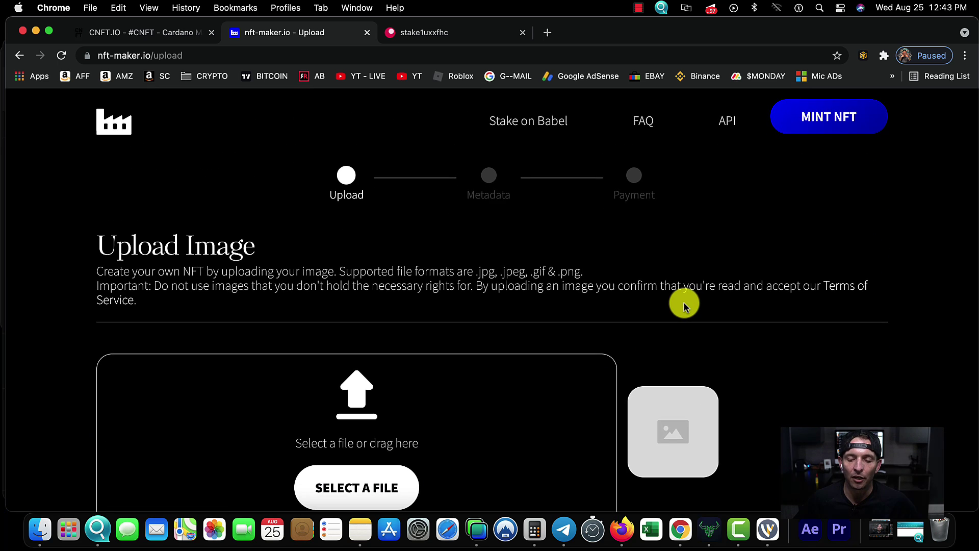
{"action": "scroll", "coordinate": [635, 297], "scroll_direction": "down", "scroll_amount": 1}
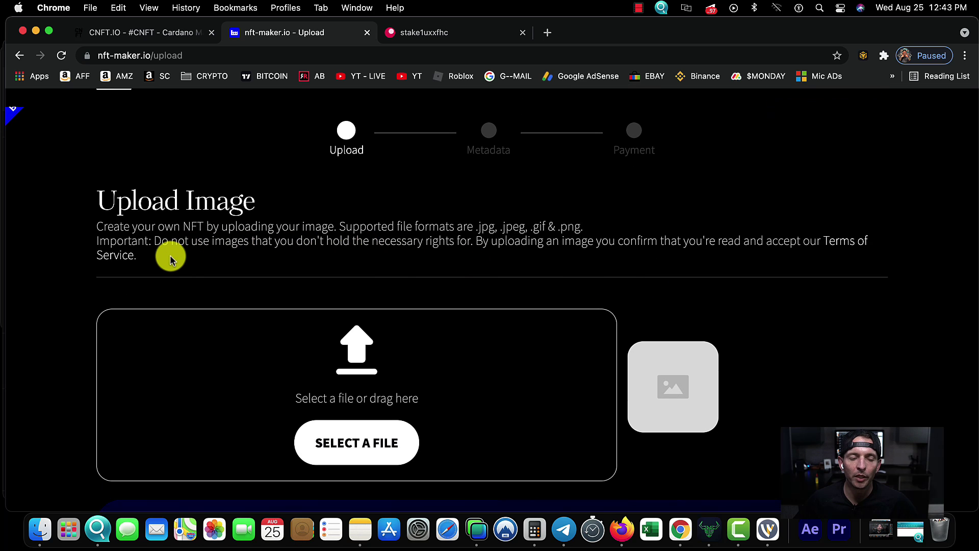
{"action": "scroll", "coordinate": [401, 436], "scroll_direction": "up", "scroll_amount": 1}
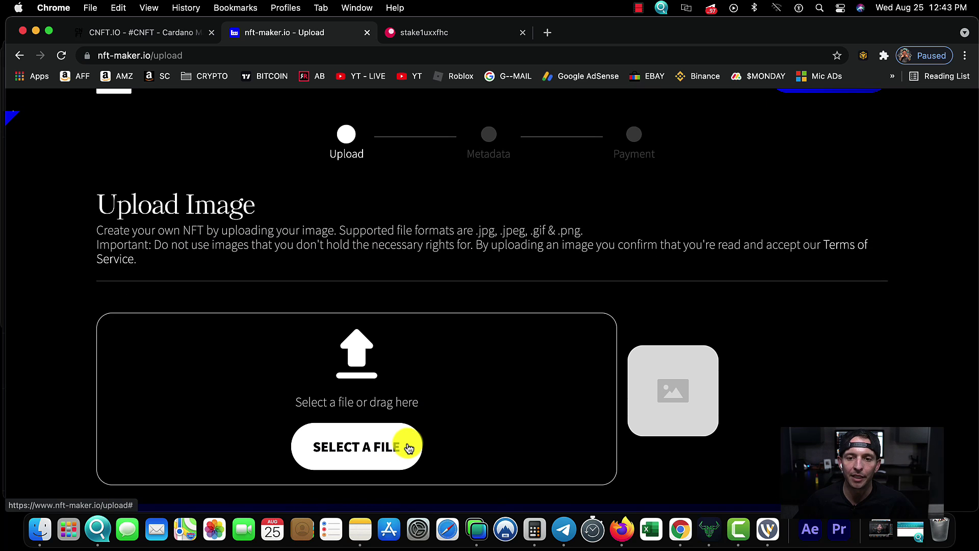
- Upload CARDANO CRYPTONICS #4.gif as the NFT image and review its preview
{"action": "left_click", "coordinate": [442, 428]}
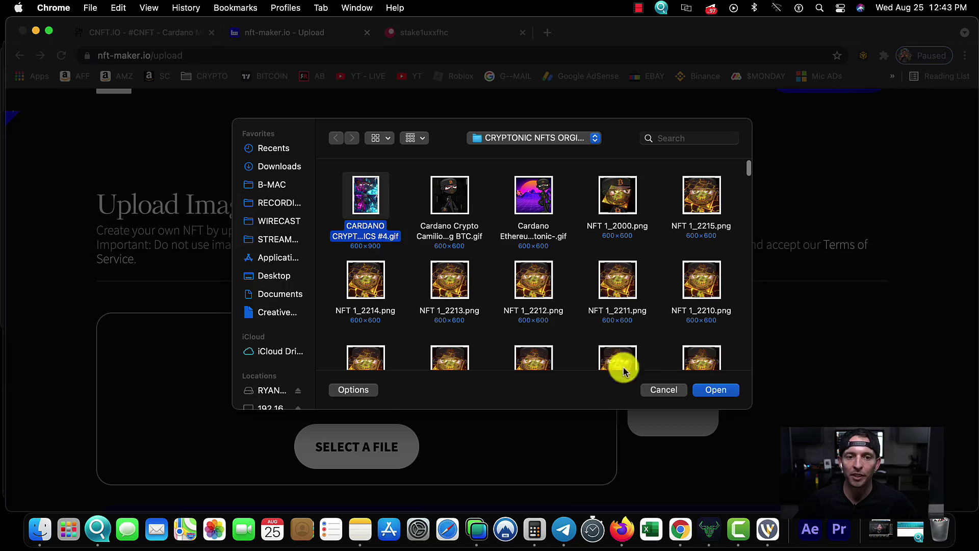
{"action": "left_click", "coordinate": [719, 391]}
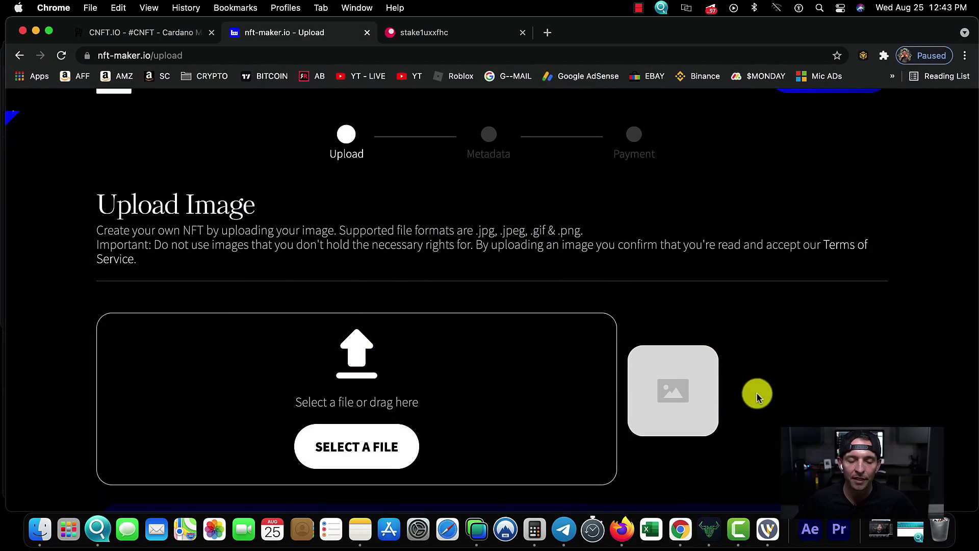
{"action": "scroll", "coordinate": [507, 404], "scroll_direction": "down", "scroll_amount": 5}
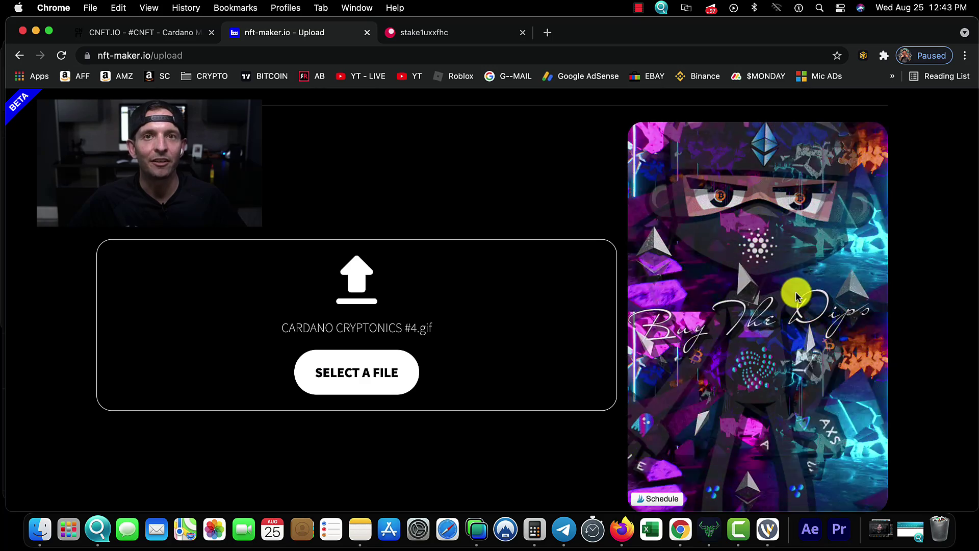
{"action": "scroll", "coordinate": [793, 292], "scroll_direction": "down", "scroll_amount": 2}
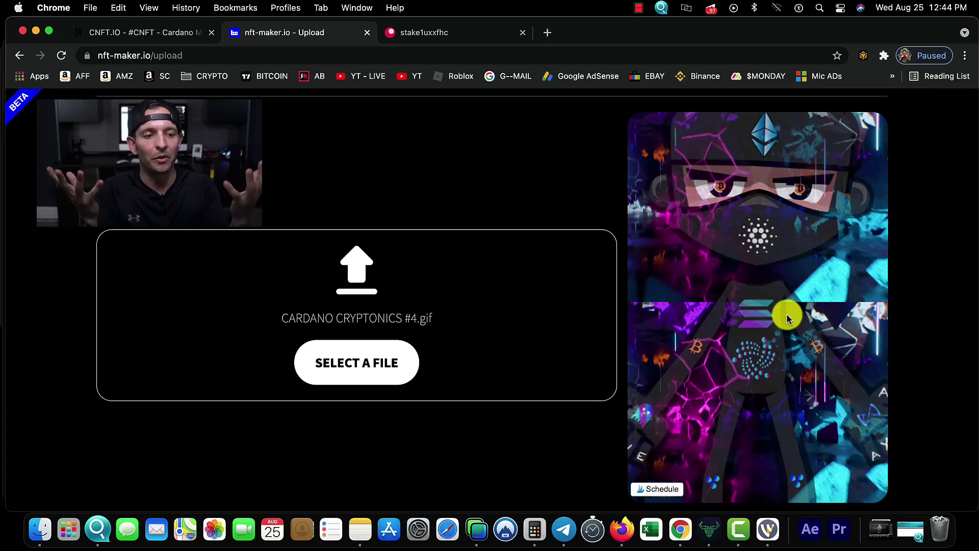
{"action": "scroll", "coordinate": [546, 312], "scroll_direction": "down", "scroll_amount": 6}
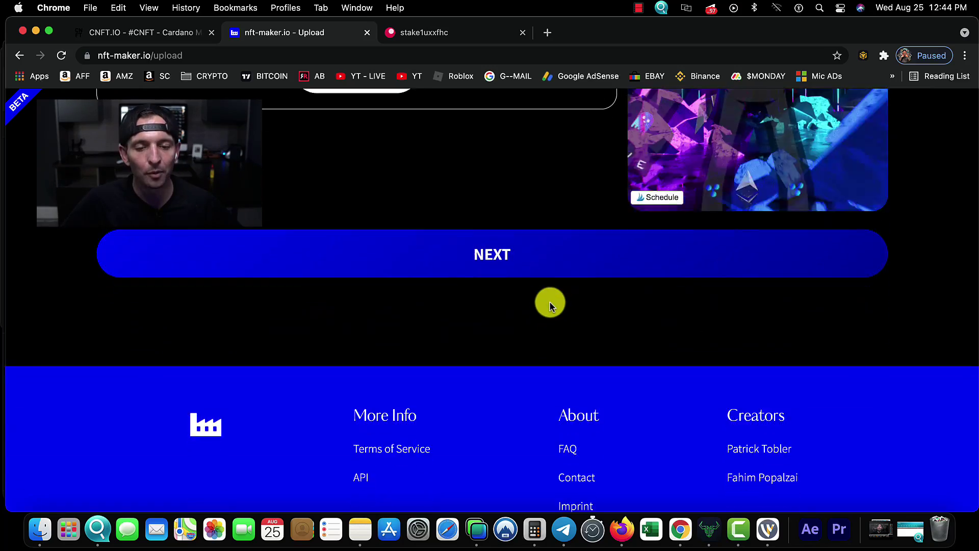
{"action": "scroll", "coordinate": [549, 304], "scroll_direction": "up", "scroll_amount": 7}
{"action": "scroll", "coordinate": [550, 305], "scroll_direction": "down", "scroll_amount": 4}
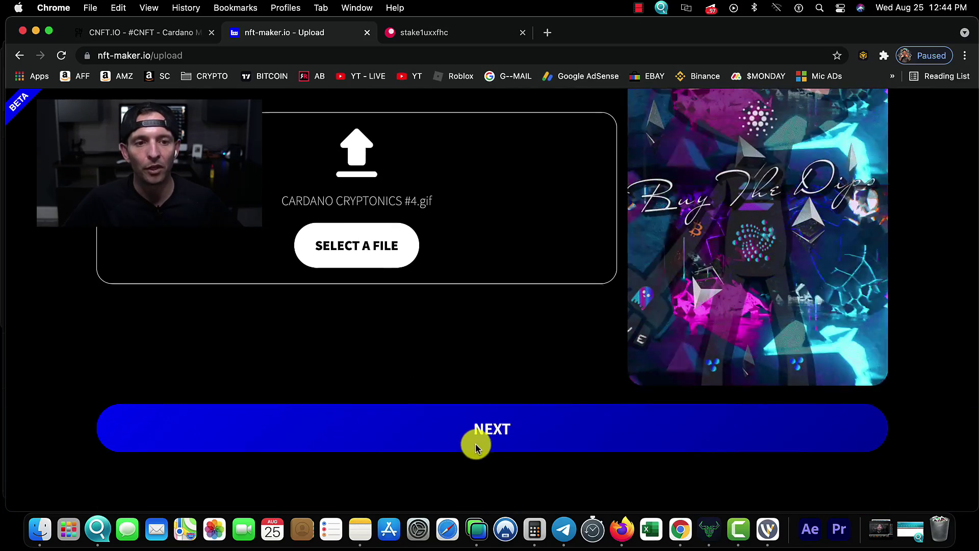
- Proceed to the metadata step and select the Title text
{"action": "left_click", "coordinate": [487, 432]}
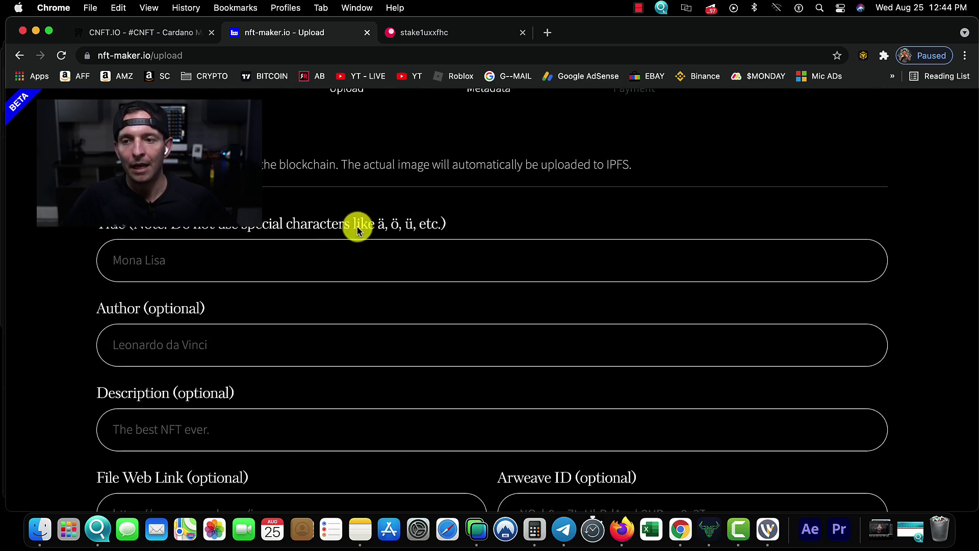
{"action": "scroll", "coordinate": [242, 295], "scroll_direction": "down", "scroll_amount": 2}
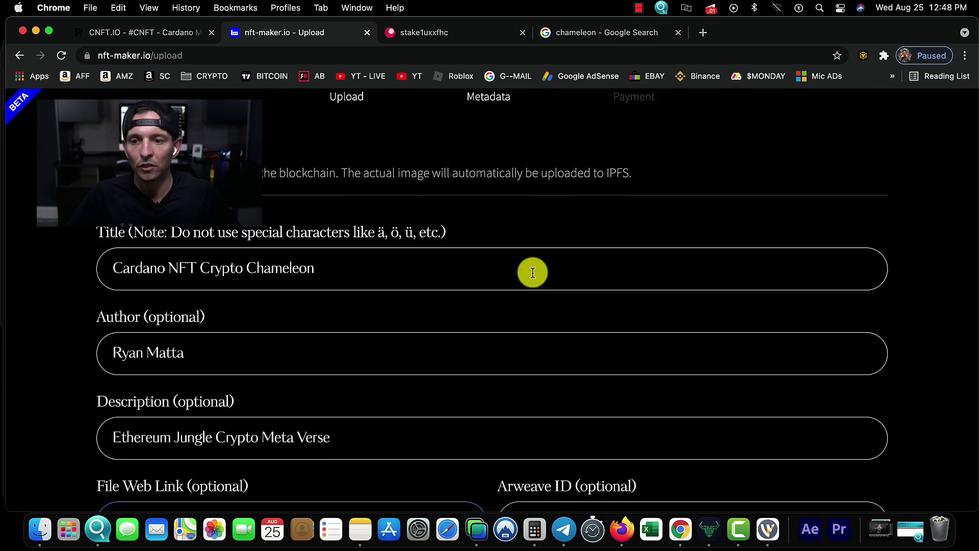
{"action": "scroll", "coordinate": [509, 269], "scroll_direction": "down", "scroll_amount": 1}
{"action": "left_click_drag", "start_coordinate": [355, 247], "coordinate": [136, 250]}
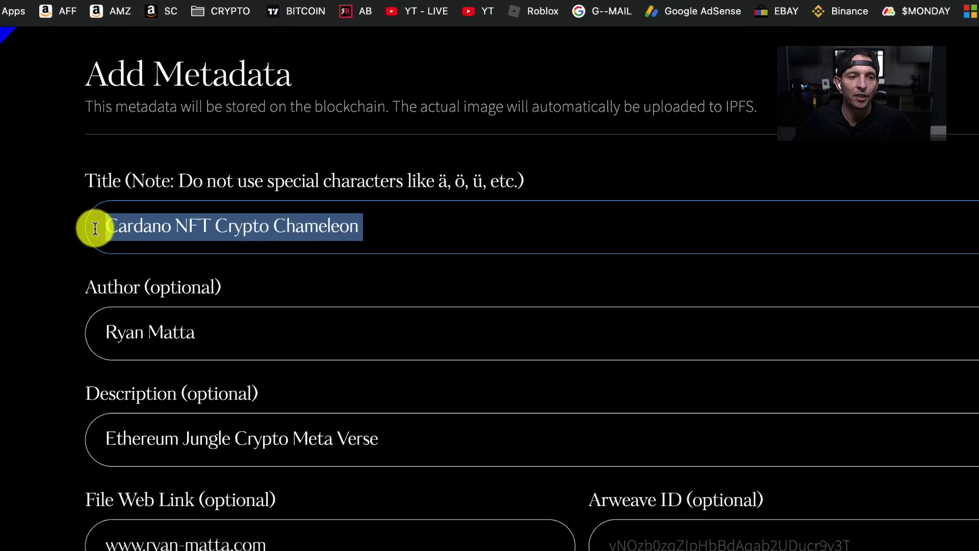
{"action": "left_click", "coordinate": [214, 248]}
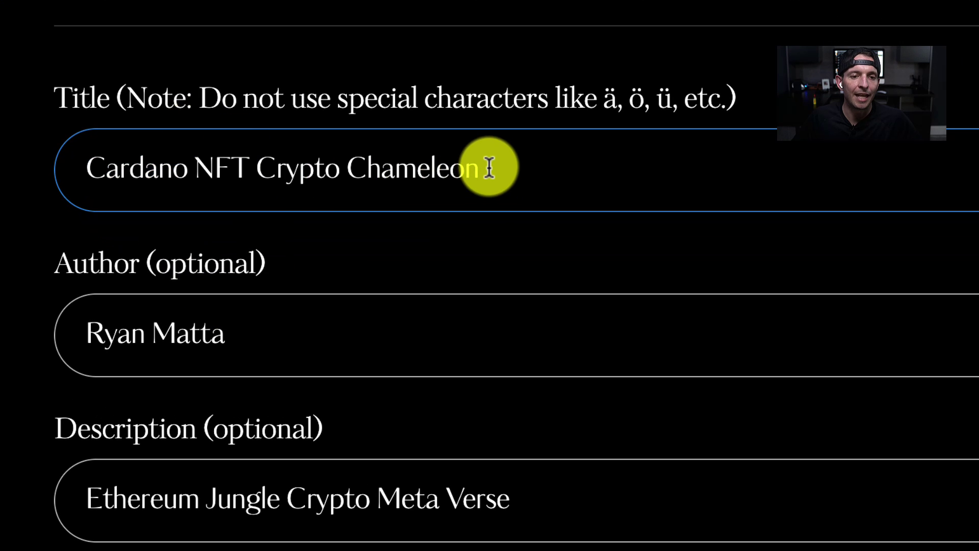
{"action": "left_click_drag", "start_coordinate": [492, 164], "coordinate": [145, 165]}
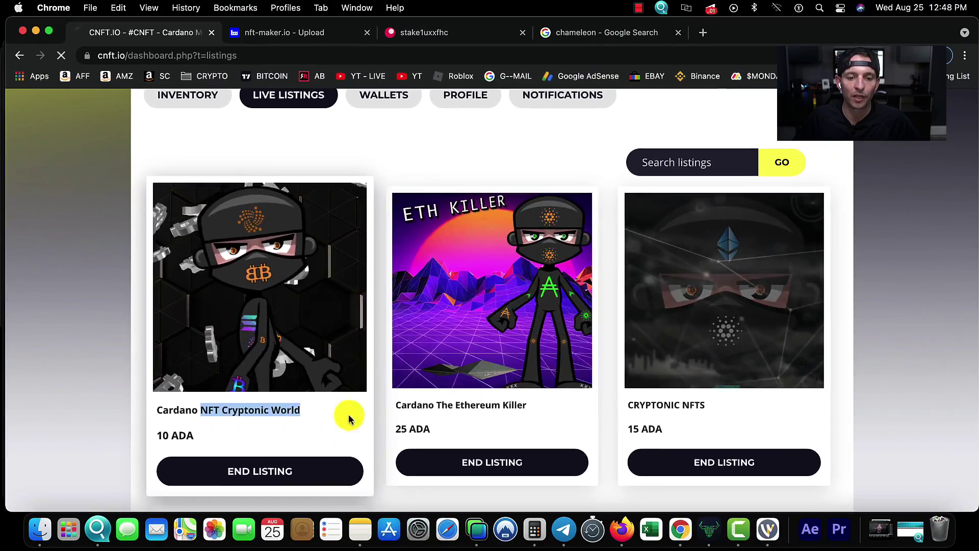
- Look at the Cryptonic World token details page, then return to the upload form
{"action": "scroll", "coordinate": [480, 280], "scroll_direction": "down", "scroll_amount": 4}
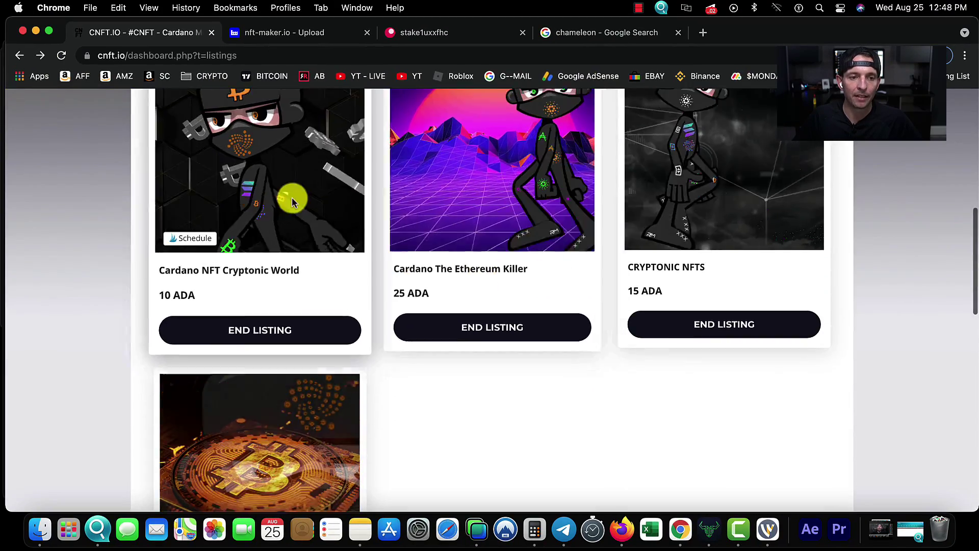
{"action": "left_click", "coordinate": [293, 200]}
{"action": "scroll", "coordinate": [663, 331], "scroll_direction": "down", "scroll_amount": 7}
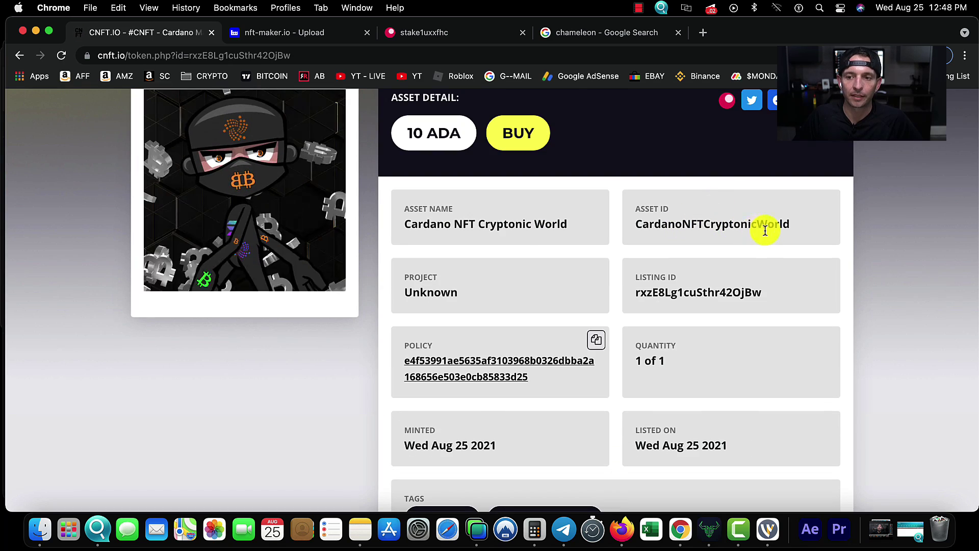
{"action": "key", "text": "ctrl+Tab"}
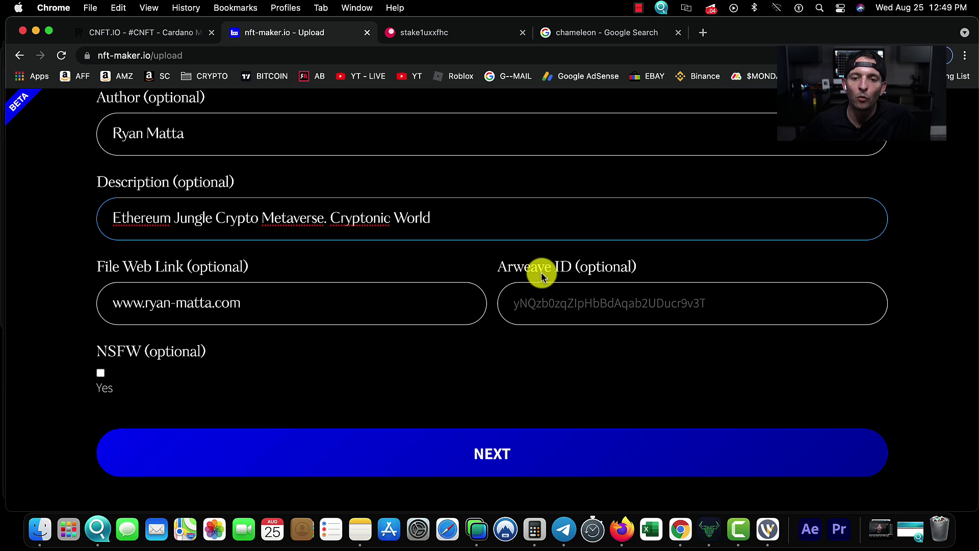
- Focus the Arweave ID field, open Blockfrost.io in a new tab, and return to the form
{"action": "left_click", "coordinate": [663, 307]}
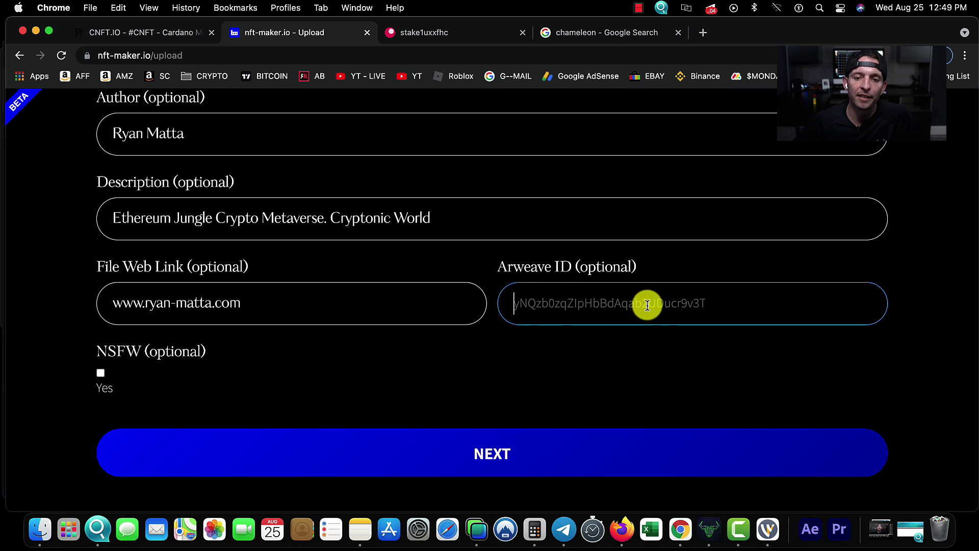
{"action": "scroll", "coordinate": [448, 241], "scroll_direction": "up", "scroll_amount": 2}
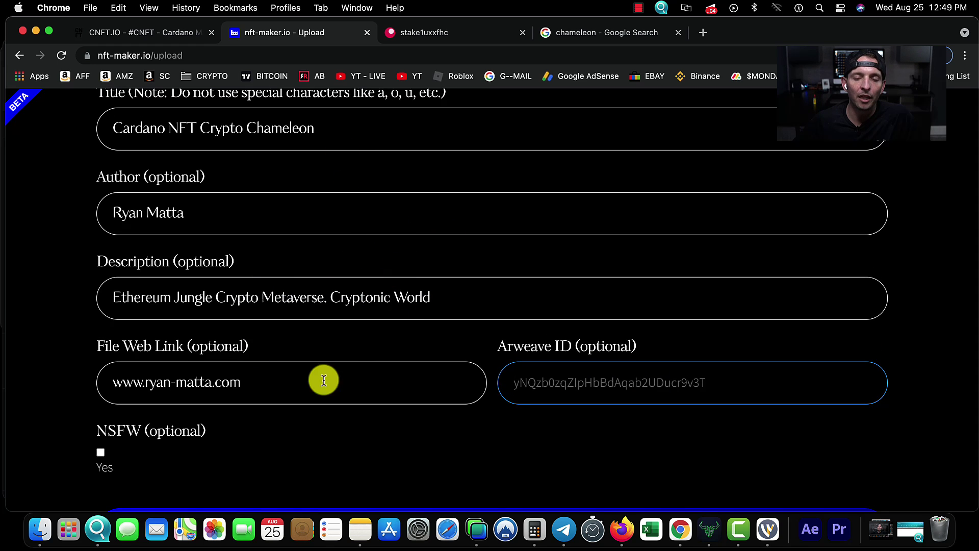
{"action": "left_click", "coordinate": [711, 37]}
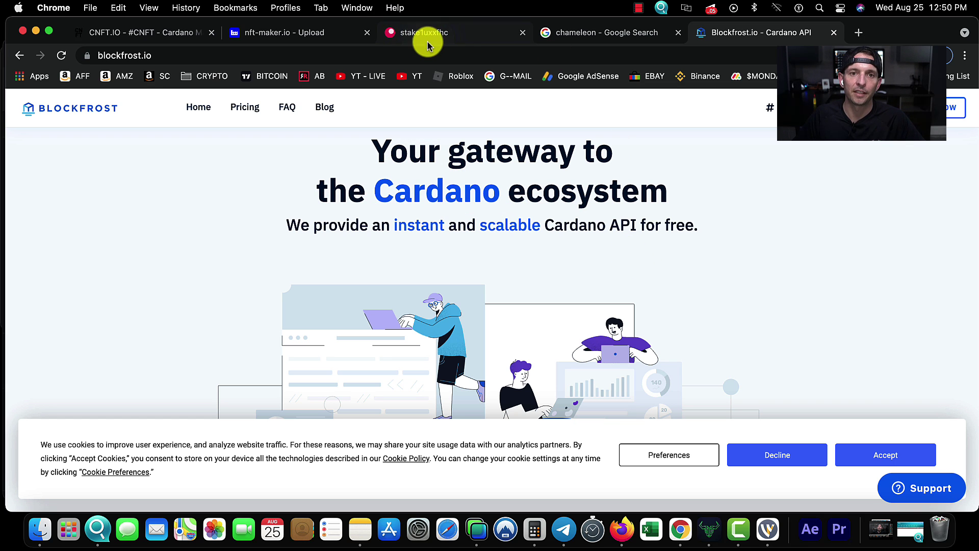
{"action": "left_click", "coordinate": [306, 32]}
{"action": "scroll", "coordinate": [684, 349], "scroll_direction": "down", "scroll_amount": 3}
{"action": "scroll", "coordinate": [683, 350], "scroll_direction": "down", "scroll_amount": 2}
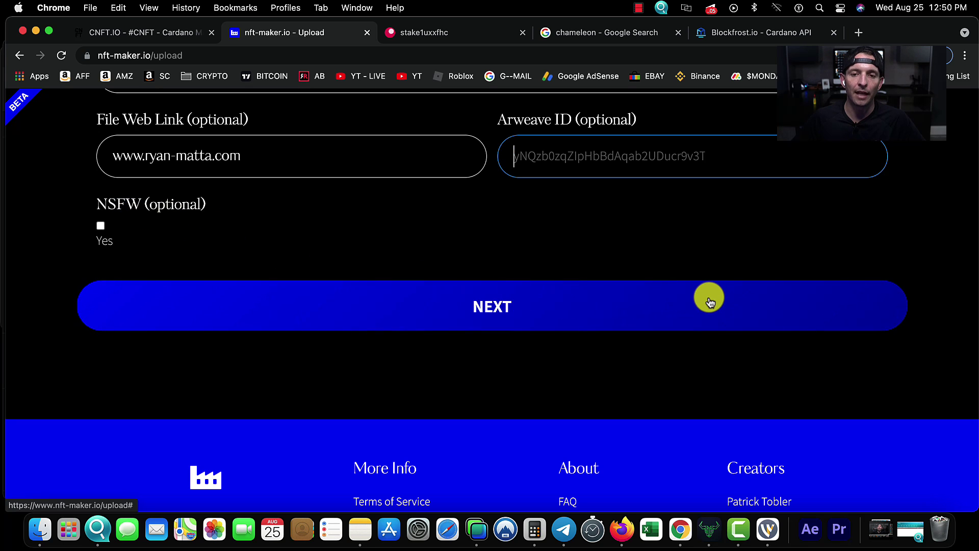
- Submit the metadata and review the payment address, QR code and 4.314443 ADA amount
{"action": "left_click", "coordinate": [564, 308]}
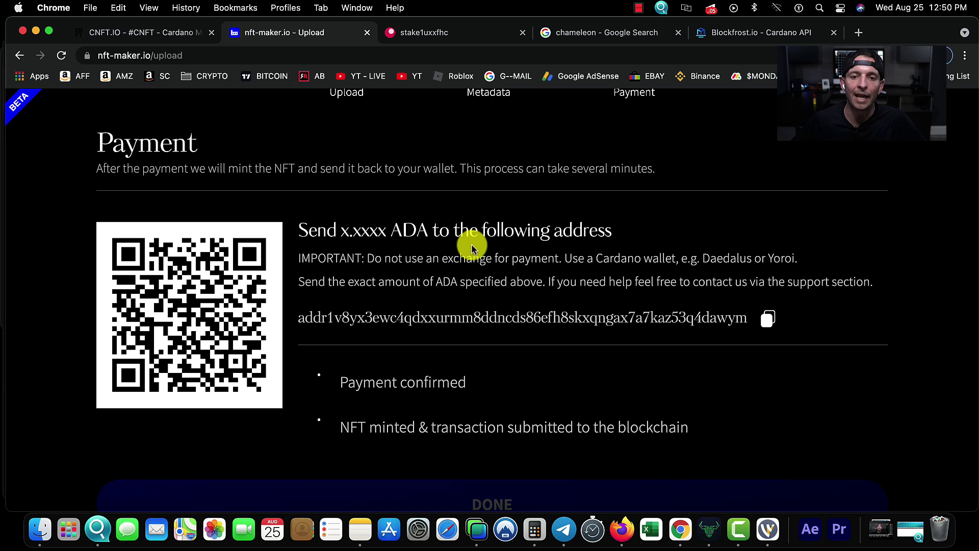
{"action": "scroll", "coordinate": [483, 251], "scroll_direction": "up", "scroll_amount": 3}
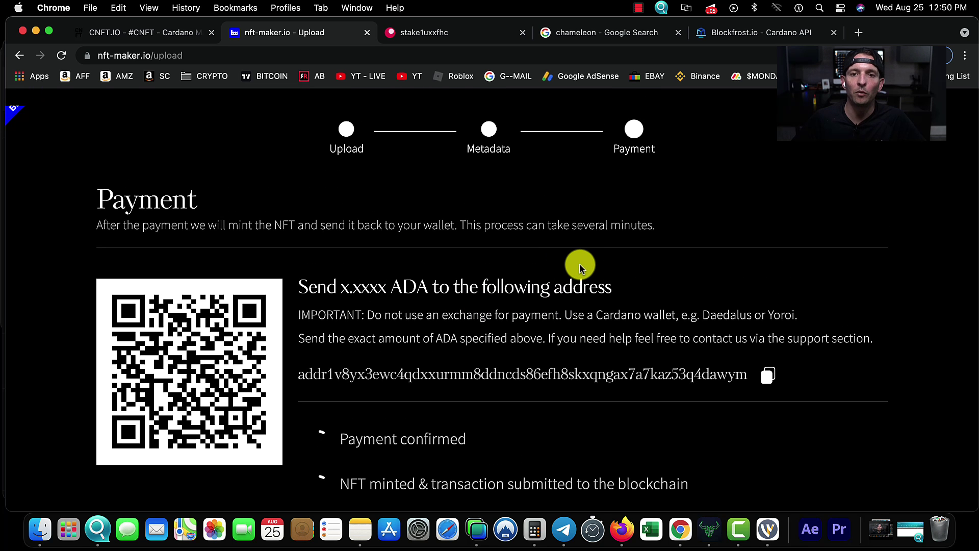
{"action": "scroll", "coordinate": [611, 276], "scroll_direction": "down", "scroll_amount": 1}
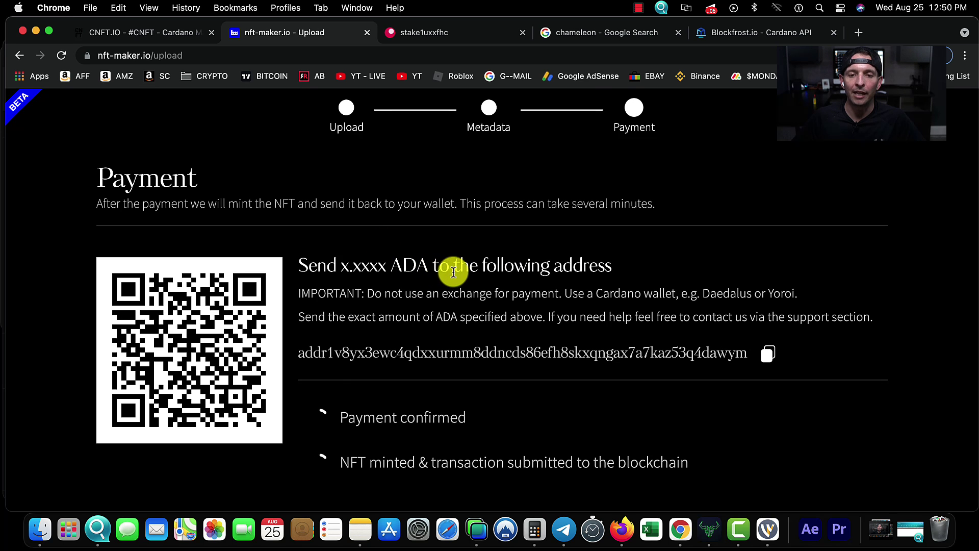
{"action": "scroll", "coordinate": [505, 277], "scroll_direction": "down", "scroll_amount": 1}
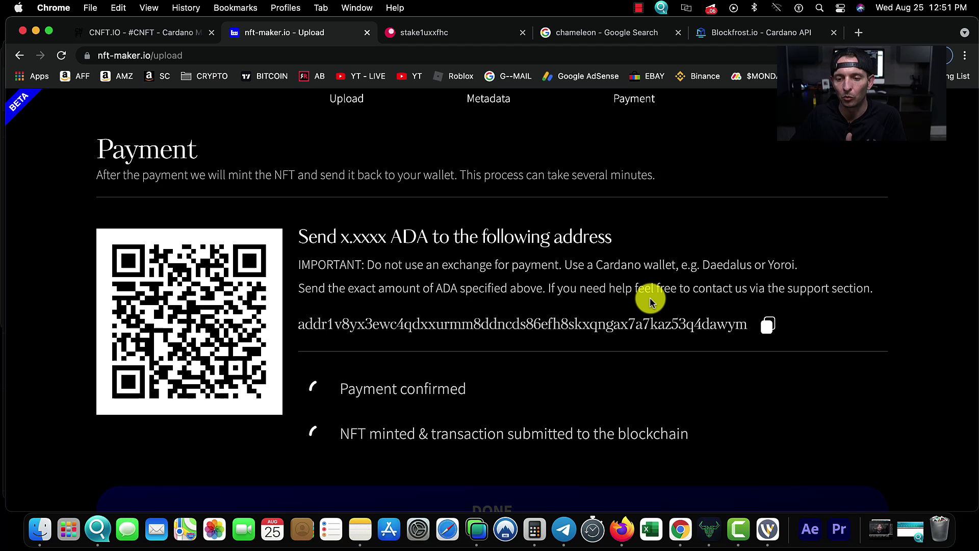
{"action": "scroll", "coordinate": [649, 371], "scroll_direction": "down", "scroll_amount": 2}
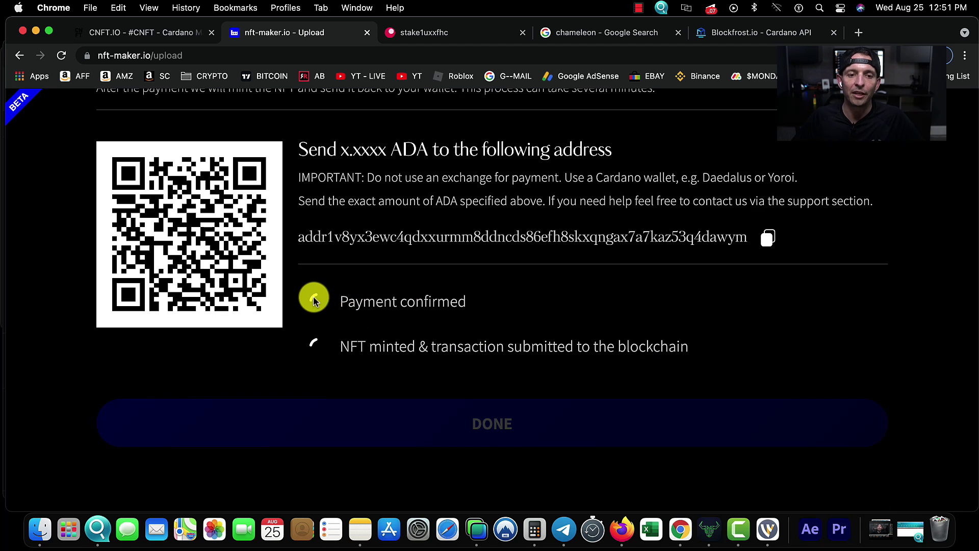
{"action": "scroll", "coordinate": [561, 291], "scroll_direction": "up", "scroll_amount": 1}
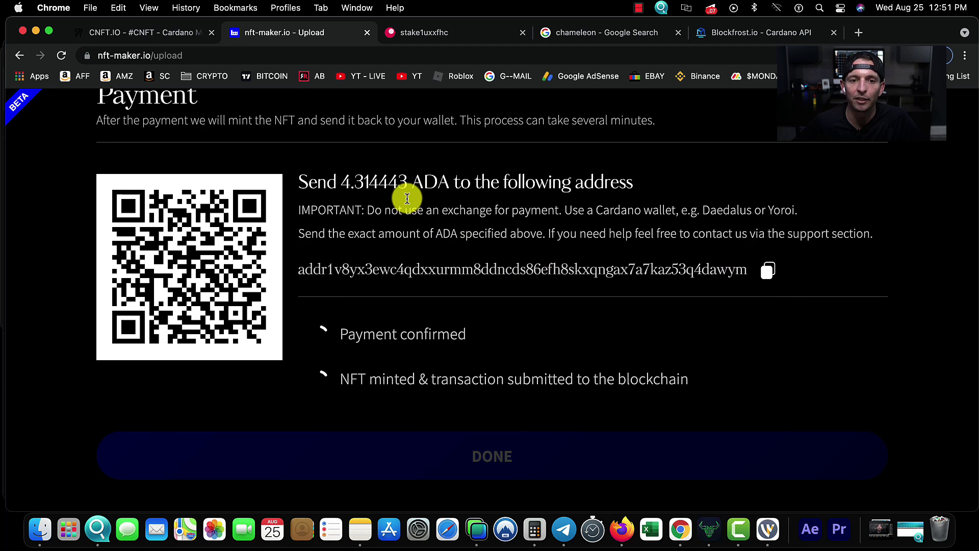
{"action": "left_click_drag", "start_coordinate": [408, 183], "coordinate": [352, 183]}
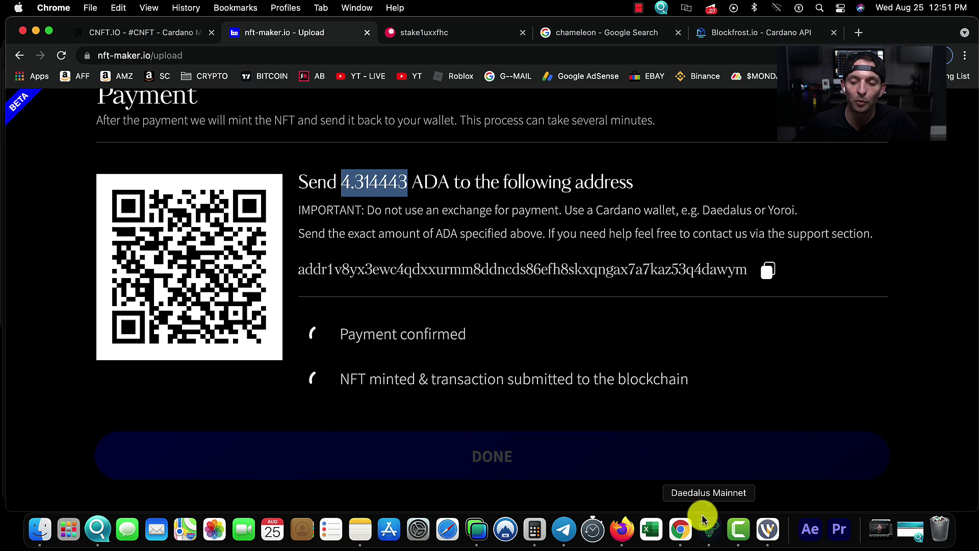
- Open the Daedalus Send form and clear an invalid address pasted into Receiver
{"action": "left_click", "coordinate": [710, 529]}
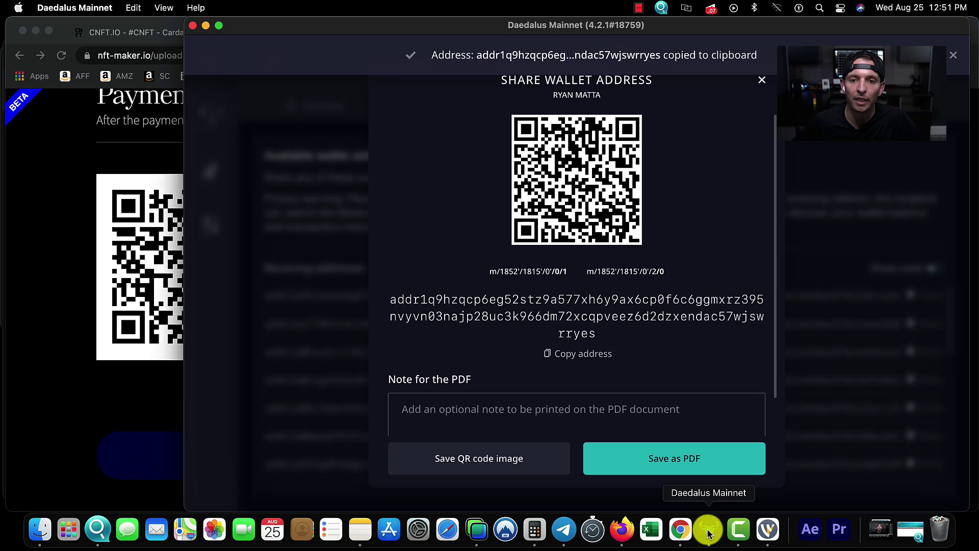
{"action": "left_click", "coordinate": [761, 80]}
{"action": "left_click", "coordinate": [445, 107]}
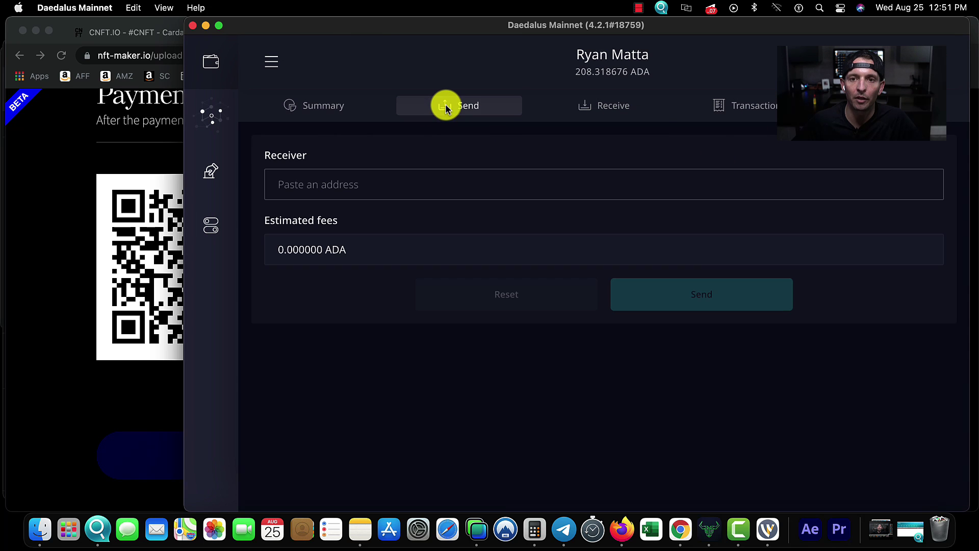
{"action": "left_click", "coordinate": [361, 190]}
{"action": "right_click", "coordinate": [364, 190]}
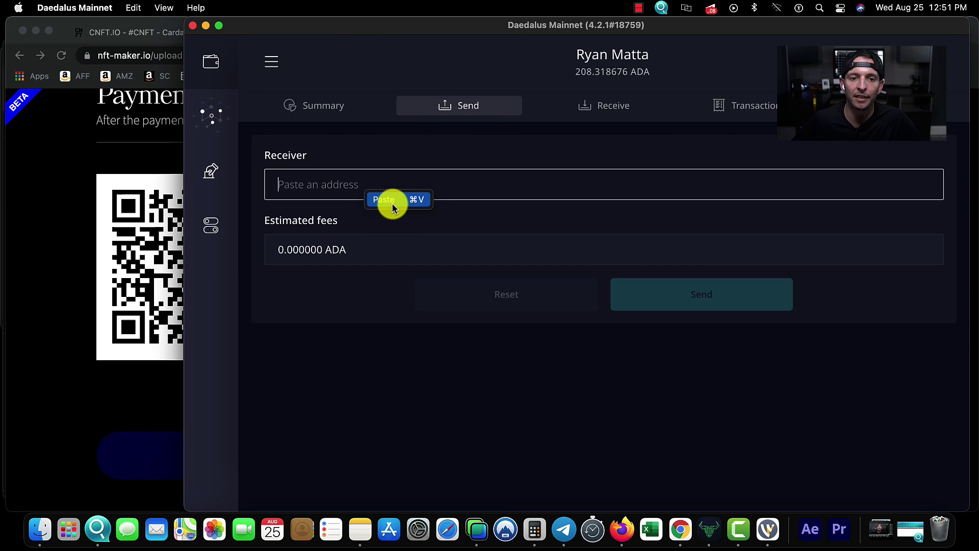
{"action": "left_click", "coordinate": [391, 203]}
{"action": "left_click_drag", "start_coordinate": [329, 185], "coordinate": [271, 183]}
{"action": "key", "text": "BackSpace"}
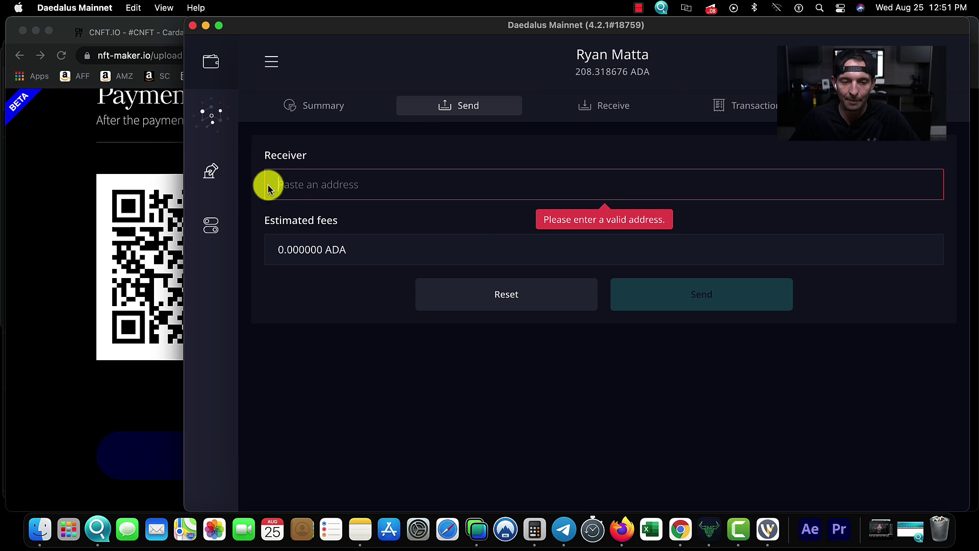
- Copy the nft-maker.io payment address and paste it as the Daedalus receiver
{"action": "left_click", "coordinate": [145, 166]}
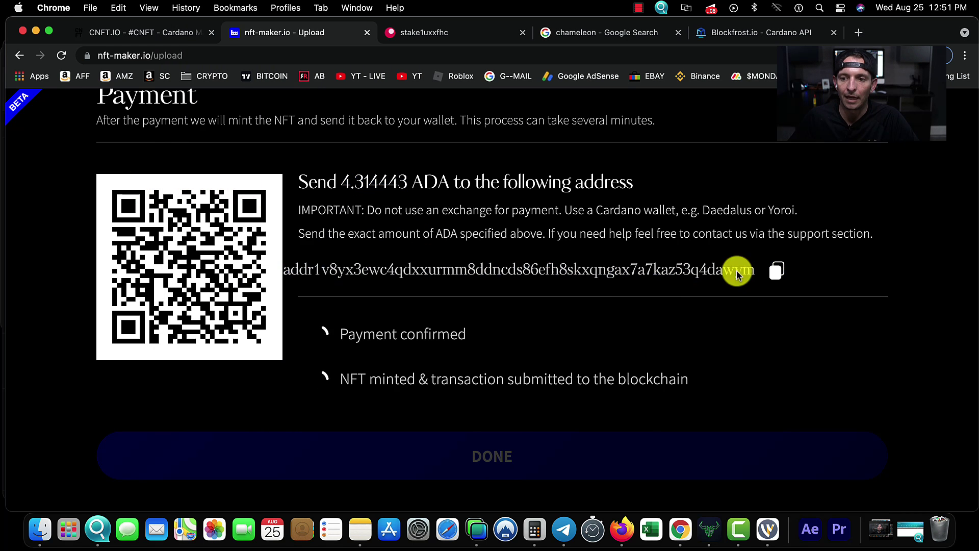
{"action": "left_click", "coordinate": [776, 271]}
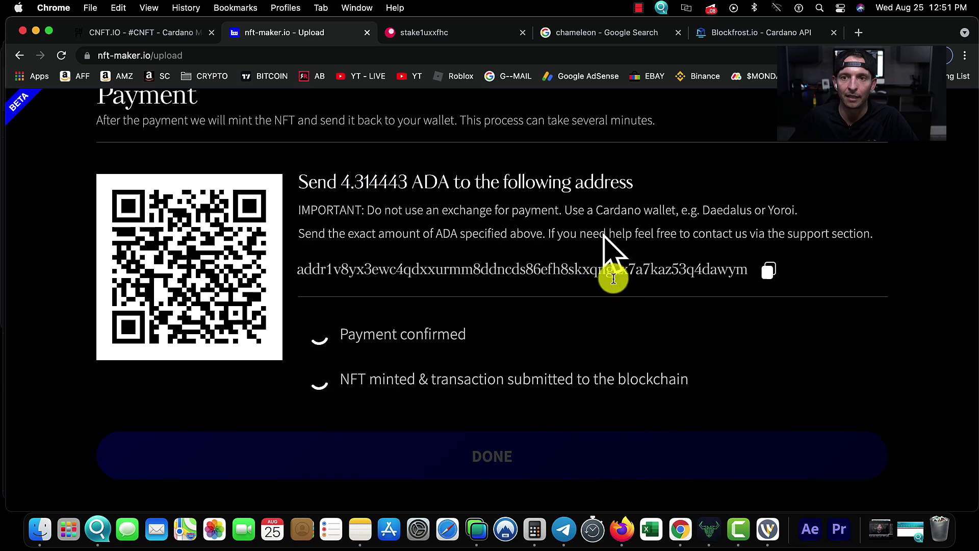
{"action": "left_click", "coordinate": [749, 32]}
{"action": "key", "text": "super+Tab"}
{"action": "right_click", "coordinate": [311, 184]}
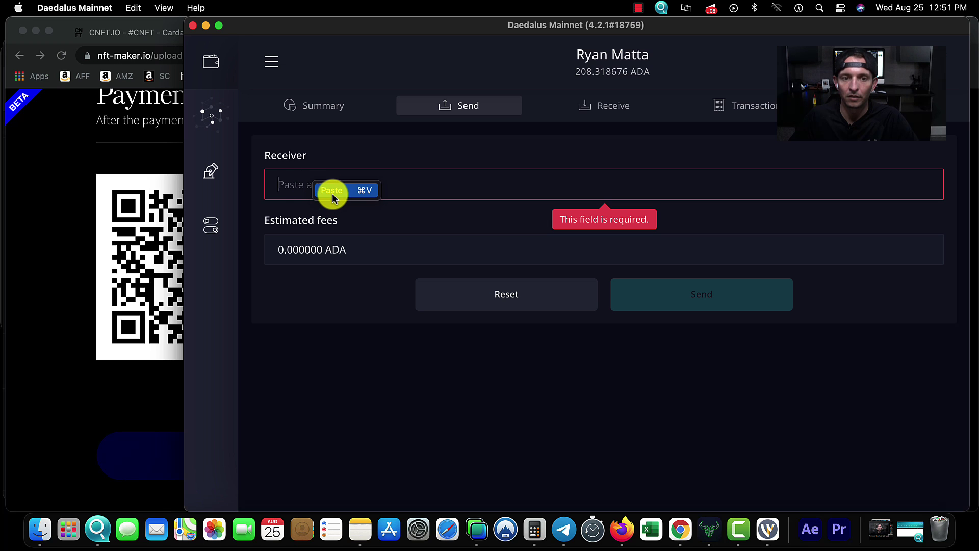
{"action": "left_click", "coordinate": [332, 191]}
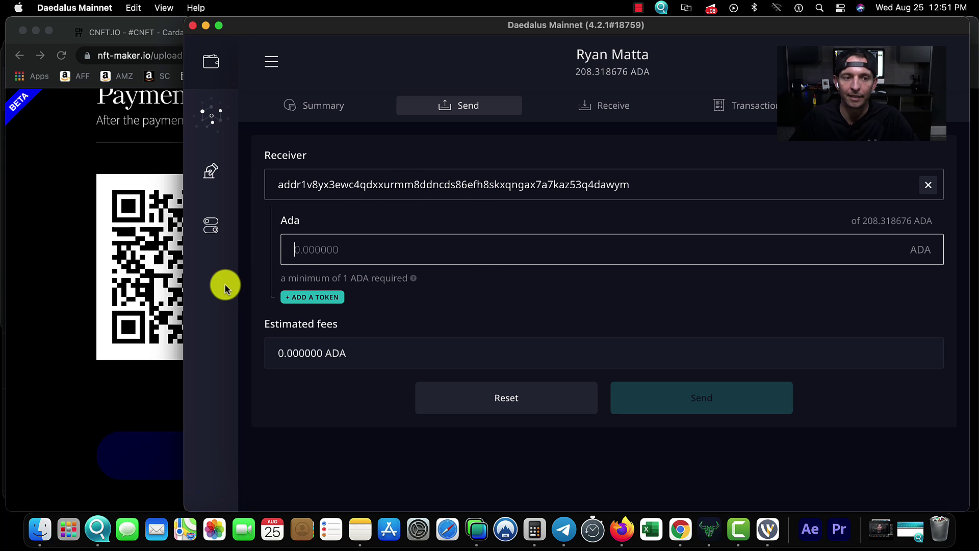
- Copy the 4.314443 ADA amount into the Ada field and send the payment
{"action": "left_click", "coordinate": [44, 215]}
{"action": "left_click_drag", "start_coordinate": [416, 180], "coordinate": [348, 183]}
{"action": "right_click", "coordinate": [344, 183]}
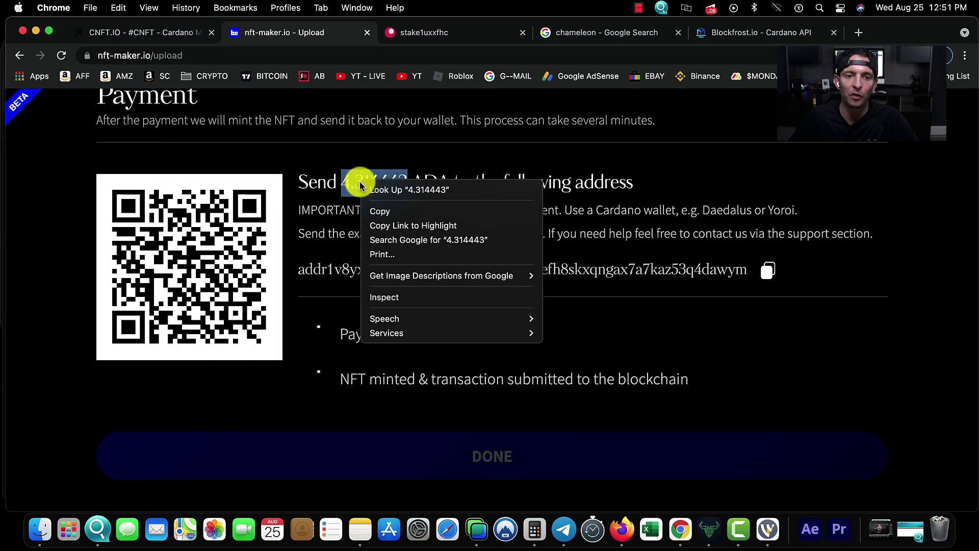
{"action": "left_click", "coordinate": [388, 209]}
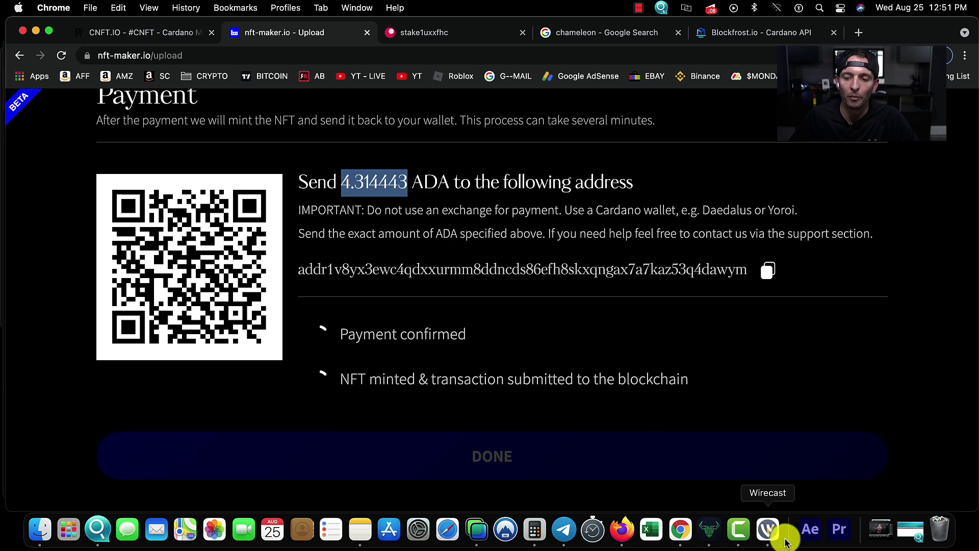
{"action": "left_click", "coordinate": [709, 529]}
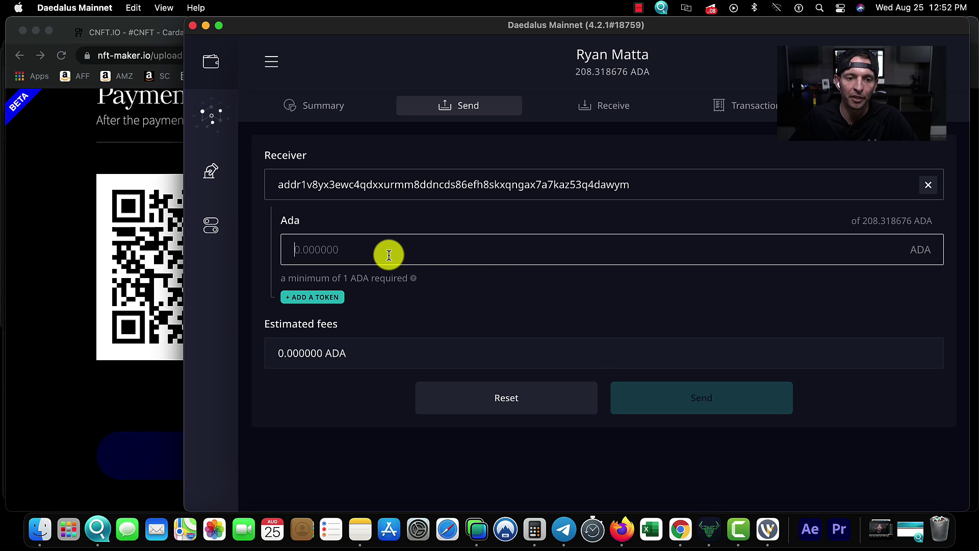
{"action": "right_click", "coordinate": [426, 264]}
{"action": "left_click", "coordinate": [437, 260]}
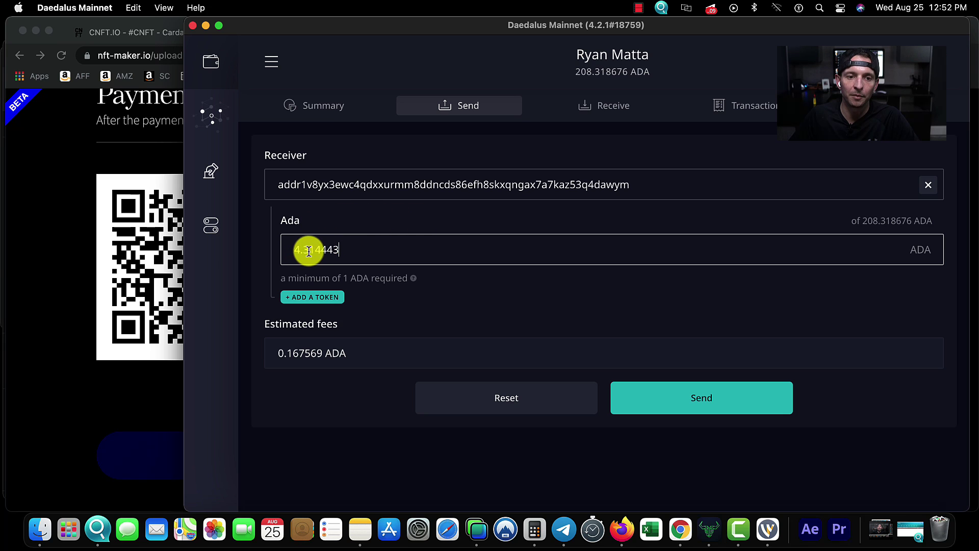
{"action": "left_click_drag", "start_coordinate": [309, 251], "coordinate": [291, 250]}
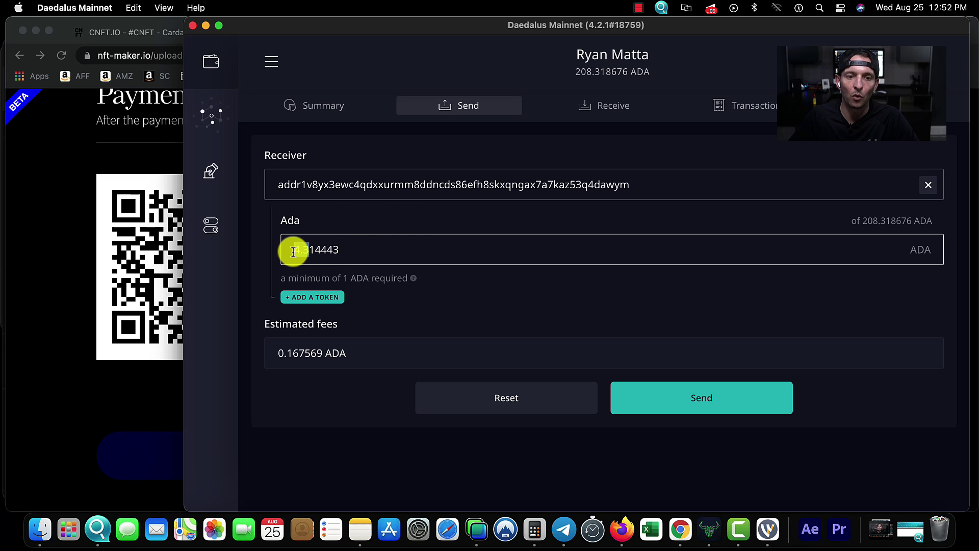
{"action": "left_click", "coordinate": [695, 411]}
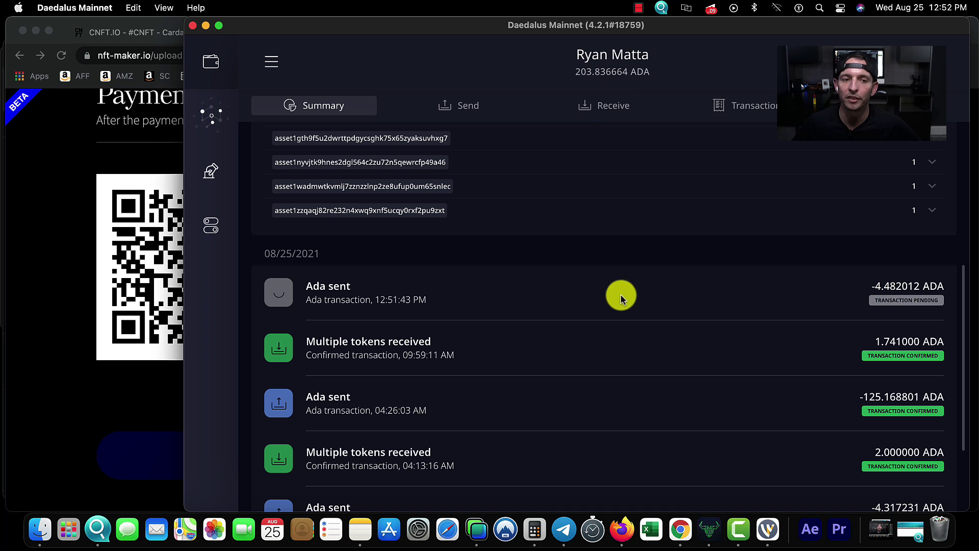
- Open the full Daedalus transaction history and scroll through its 16 entries
{"action": "scroll", "coordinate": [628, 396], "scroll_direction": "down", "scroll_amount": 3}
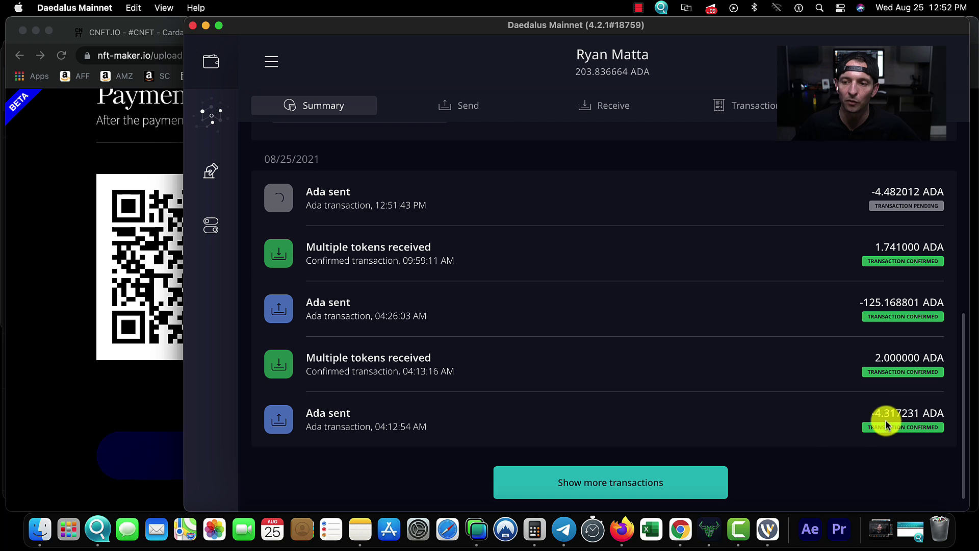
{"action": "left_click", "coordinate": [653, 479]}
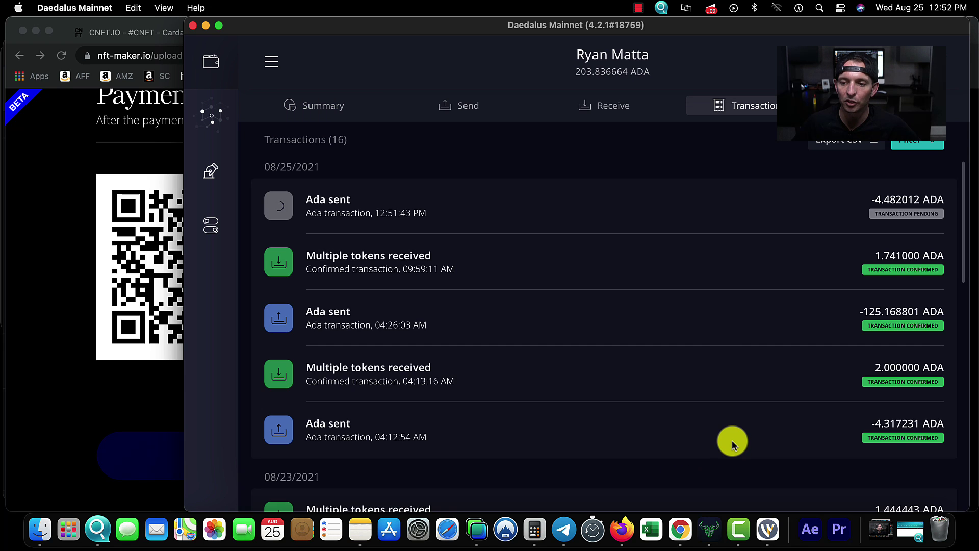
{"action": "scroll", "coordinate": [733, 440], "scroll_direction": "down", "scroll_amount": 4}
{"action": "scroll", "coordinate": [732, 440], "scroll_direction": "down", "scroll_amount": 3}
{"action": "scroll", "coordinate": [723, 443], "scroll_direction": "down", "scroll_amount": 5}
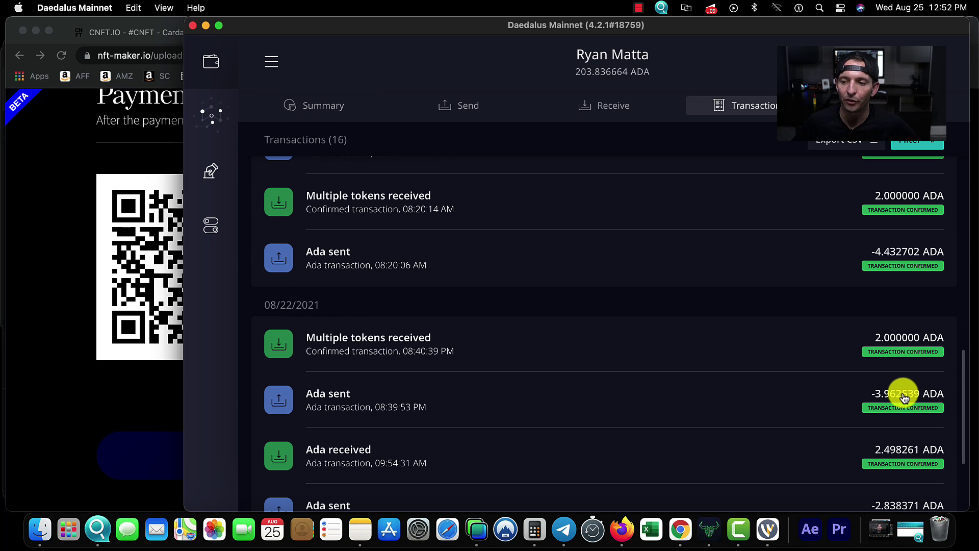
{"action": "scroll", "coordinate": [877, 352], "scroll_direction": "up", "scroll_amount": 3}
{"action": "scroll", "coordinate": [876, 411], "scroll_direction": "down", "scroll_amount": 6}
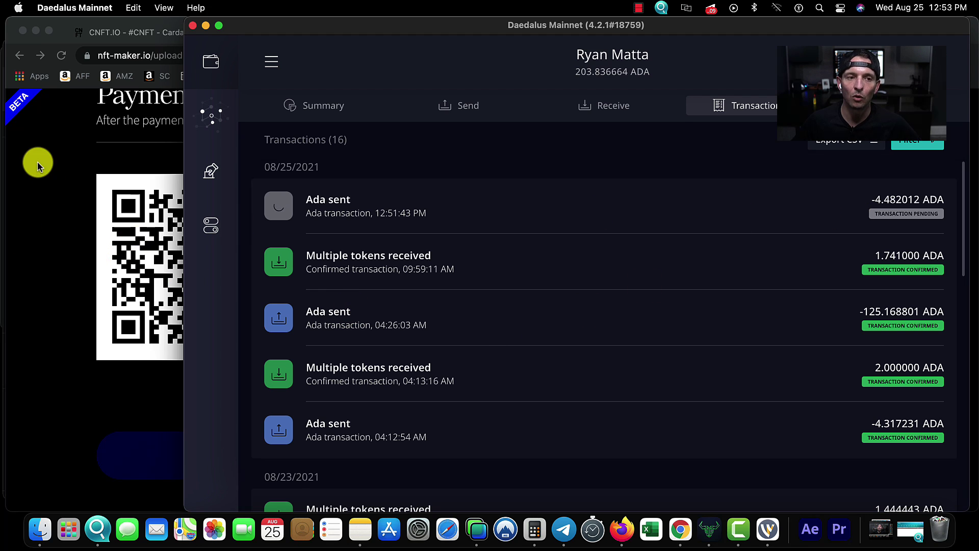
- Finish the mint with DONE on the payment page and widen the browser window
{"action": "left_click", "coordinate": [82, 163]}
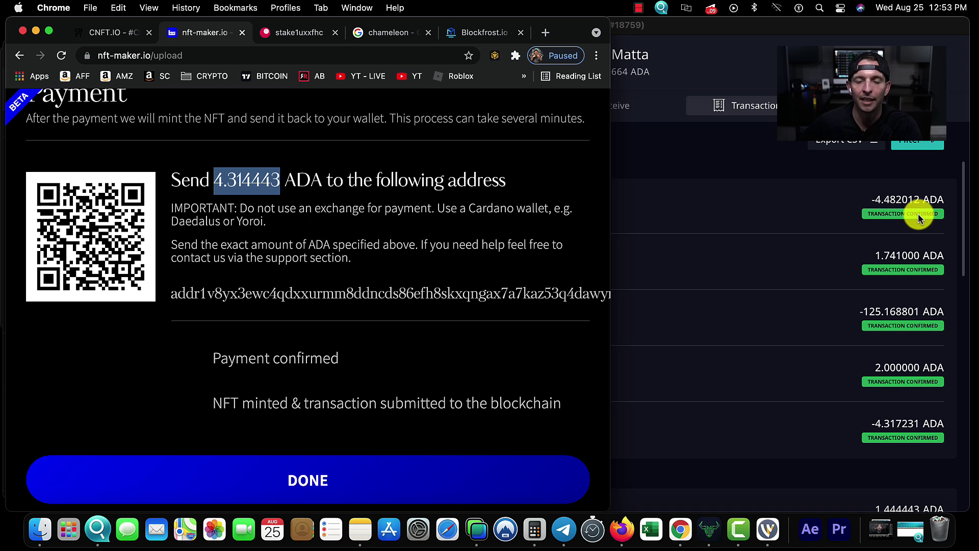
{"action": "left_click", "coordinate": [390, 478]}
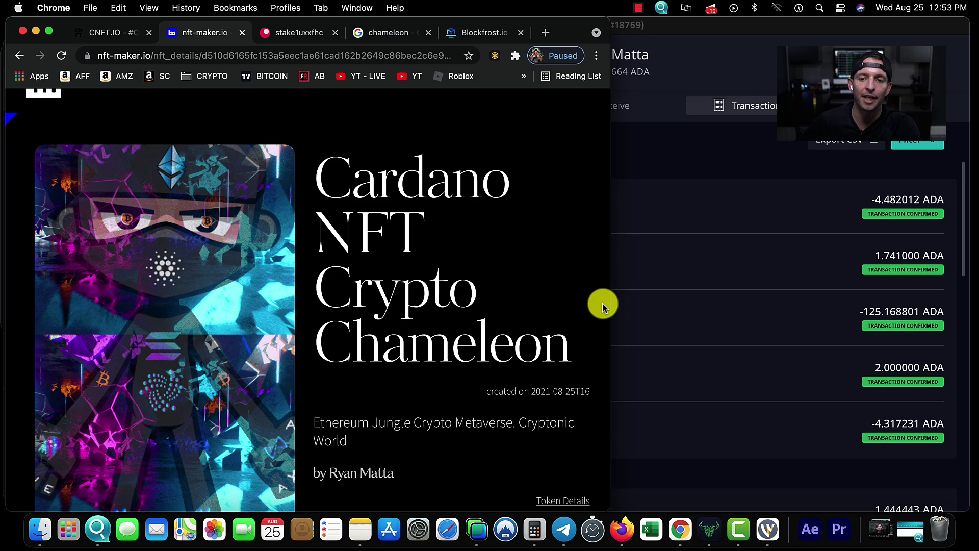
{"action": "left_click_drag", "start_coordinate": [605, 302], "coordinate": [907, 316]}
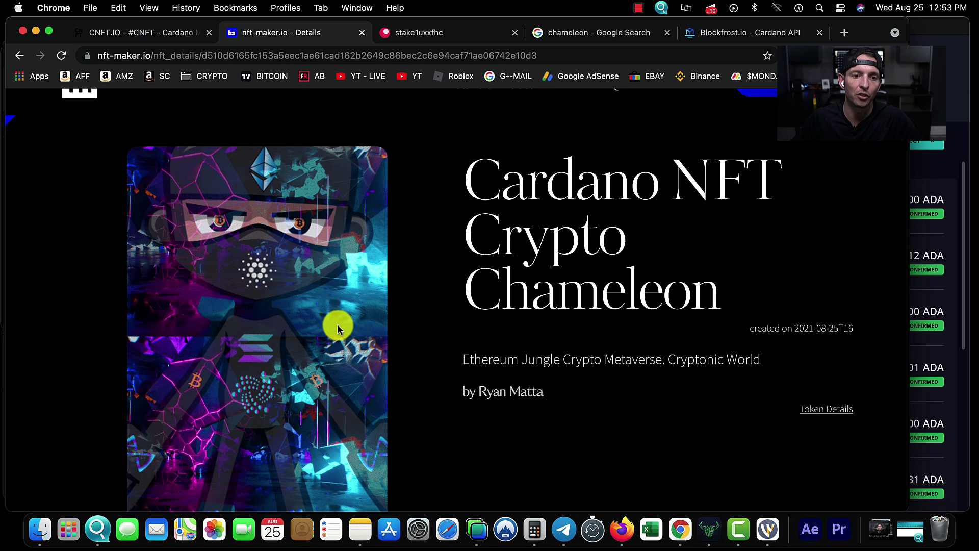
- Open the CNFT.io selling dashboard and its INVENTORY tab
{"action": "key", "text": "super+1"}
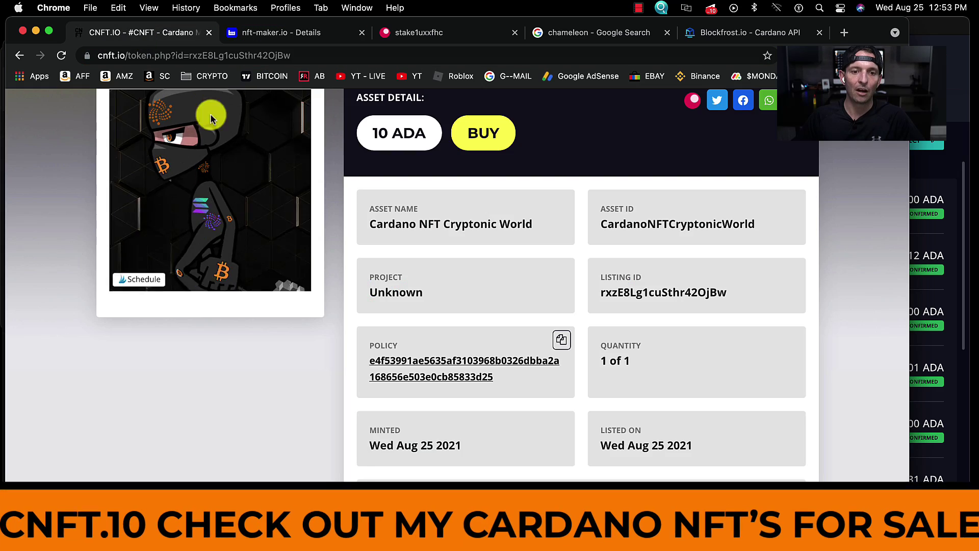
{"action": "scroll", "coordinate": [463, 319], "scroll_direction": "up", "scroll_amount": 10}
{"action": "left_click", "coordinate": [214, 171]}
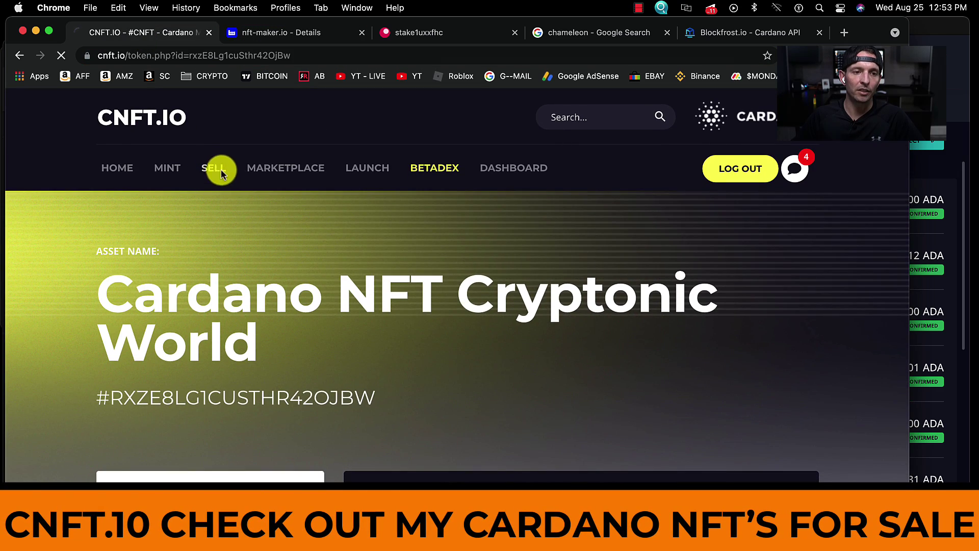
{"action": "scroll", "coordinate": [306, 286], "scroll_direction": "down", "scroll_amount": 3}
{"action": "left_click", "coordinate": [268, 302]}
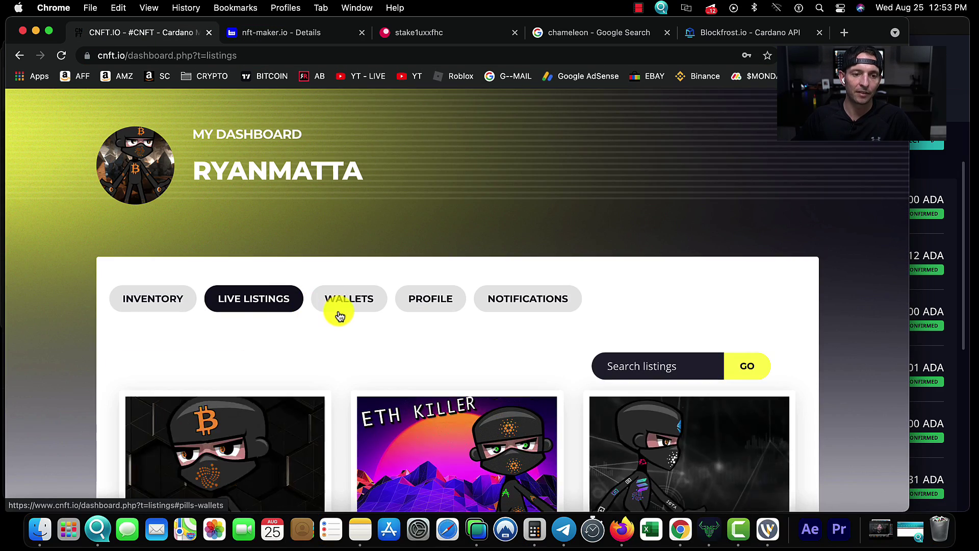
{"action": "left_click", "coordinate": [161, 298]}
- View the Cardano NFT Crypto Chameleon card's details in the inventory, then close them
{"action": "scroll", "coordinate": [357, 345], "scroll_direction": "down", "scroll_amount": 2}
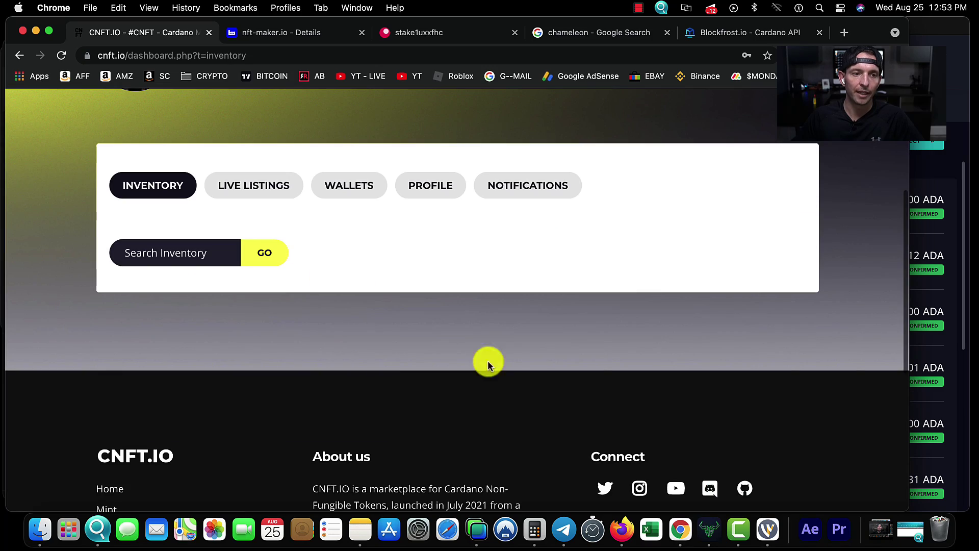
{"action": "scroll", "coordinate": [469, 324], "scroll_direction": "down", "scroll_amount": 8}
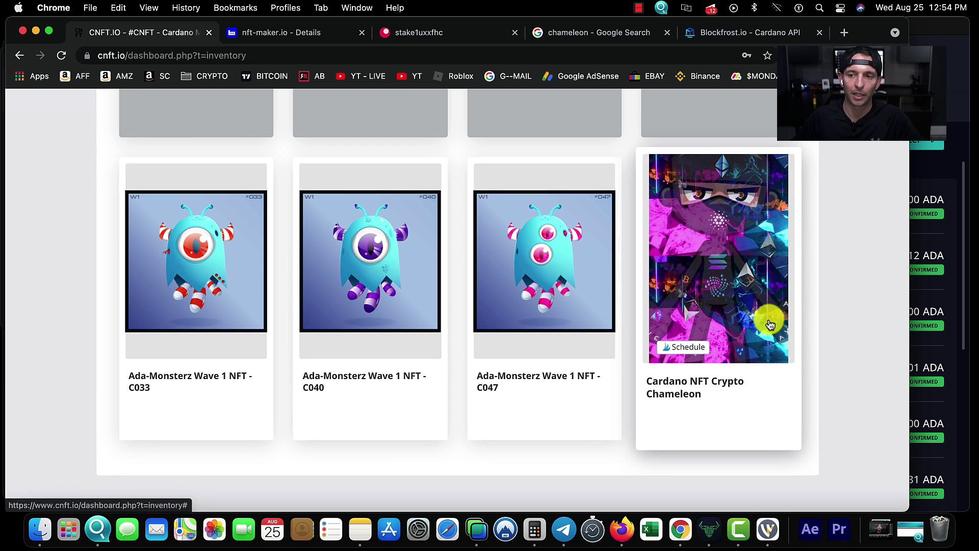
{"action": "left_click", "coordinate": [708, 383]}
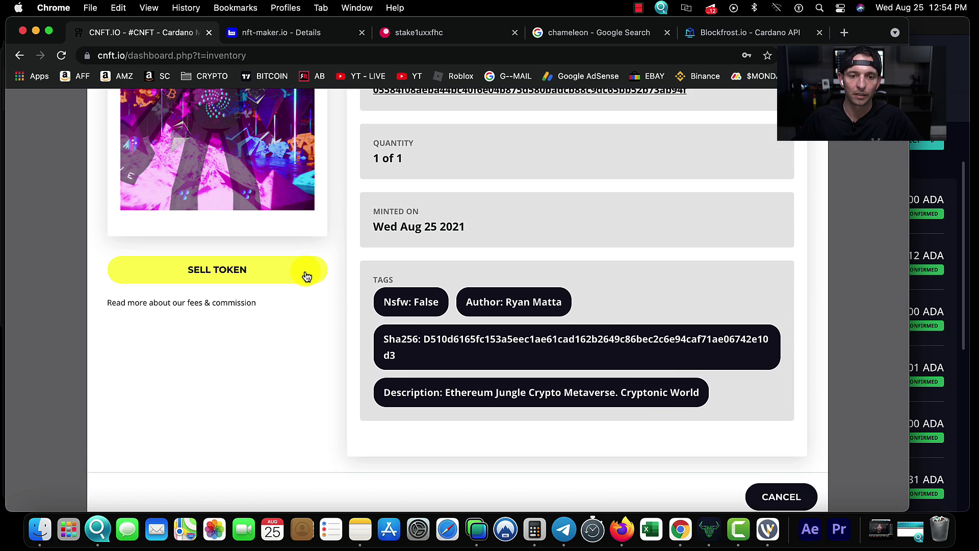
{"action": "scroll", "coordinate": [310, 276], "scroll_direction": "up", "scroll_amount": 3}
{"action": "key", "text": "Escape"}
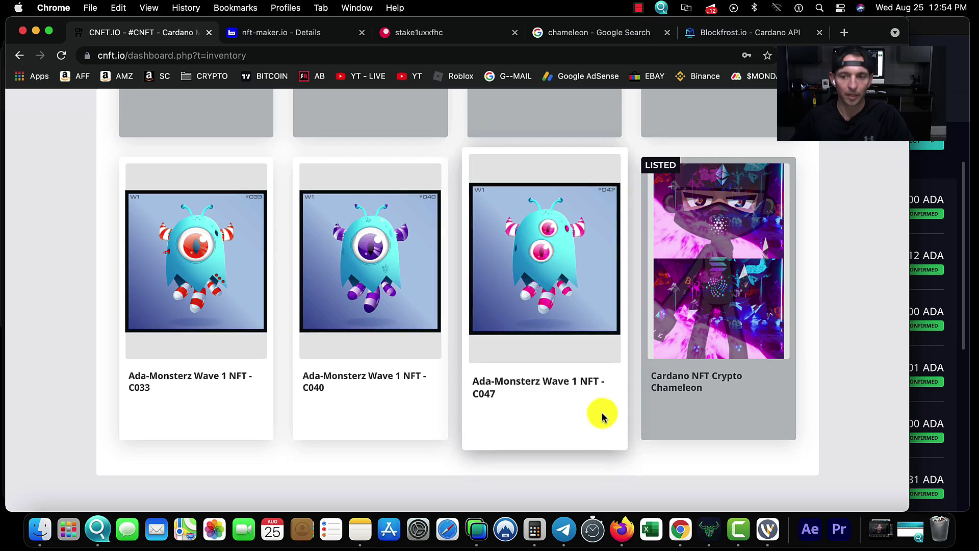
{"action": "scroll", "coordinate": [673, 412], "scroll_direction": "up", "scroll_amount": 5}
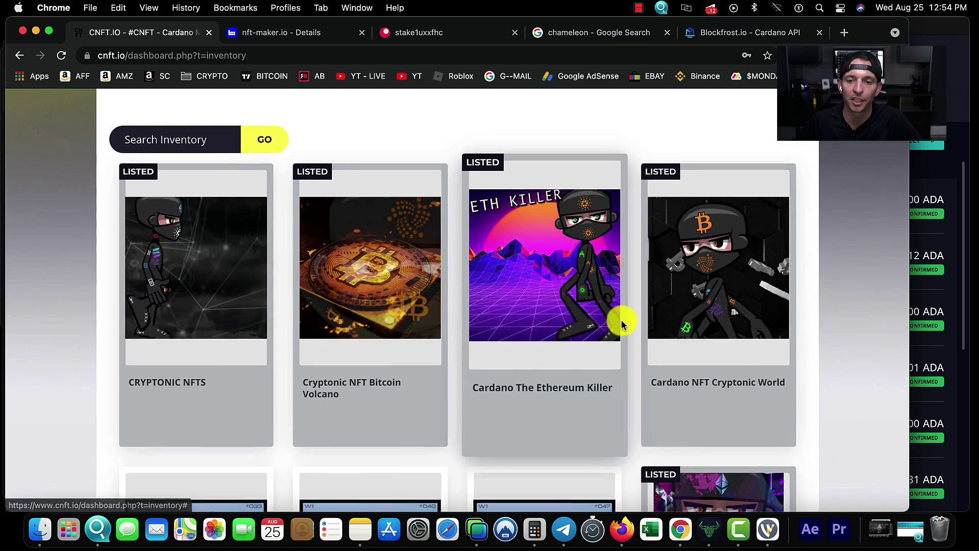
{"action": "scroll", "coordinate": [622, 321], "scroll_direction": "up", "scroll_amount": 2}
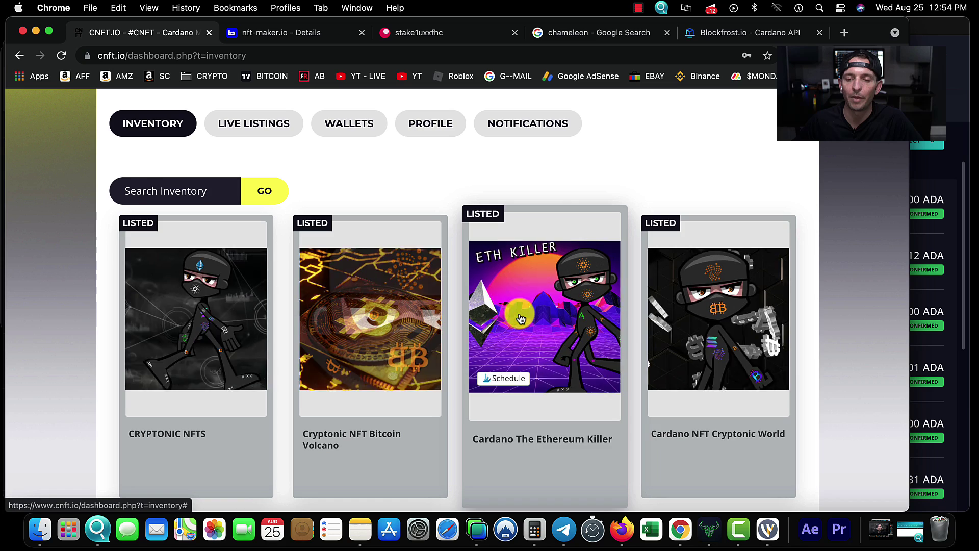
{"action": "scroll", "coordinate": [684, 347], "scroll_direction": "up", "scroll_amount": 10}
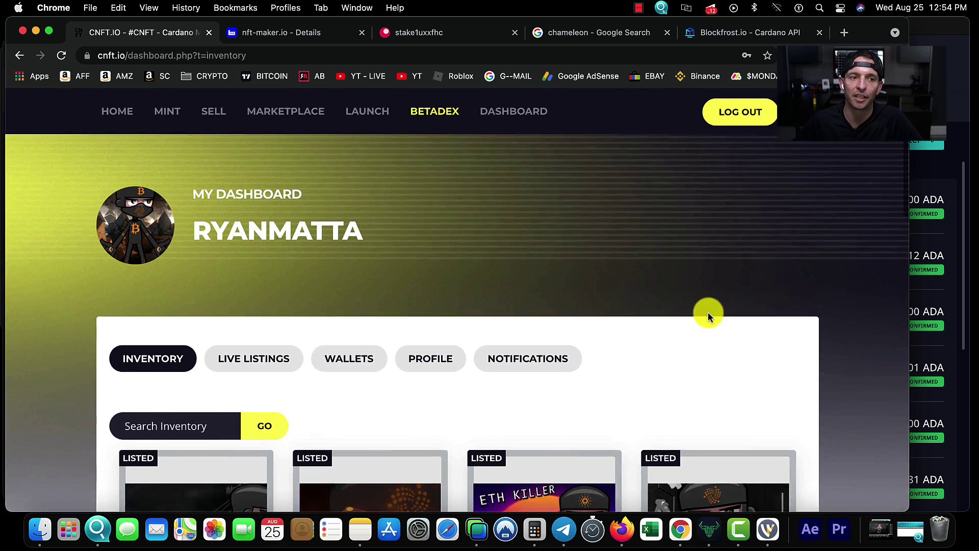